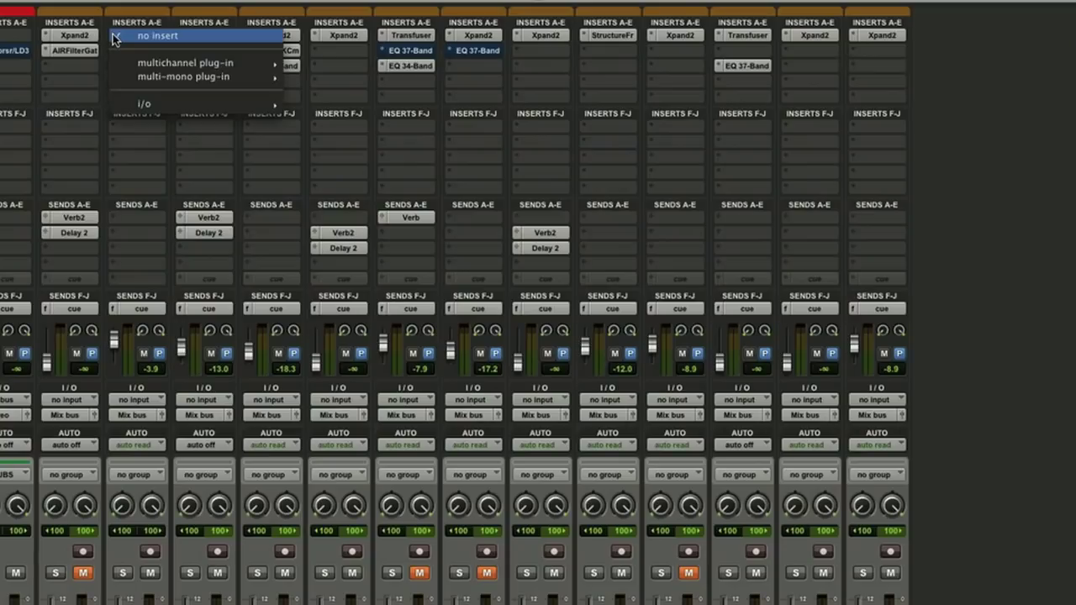
# Step: Insert Boom (stereo) on the Boom track and bring the Edit window up behind it
pyautogui.moveTo(242, 70)
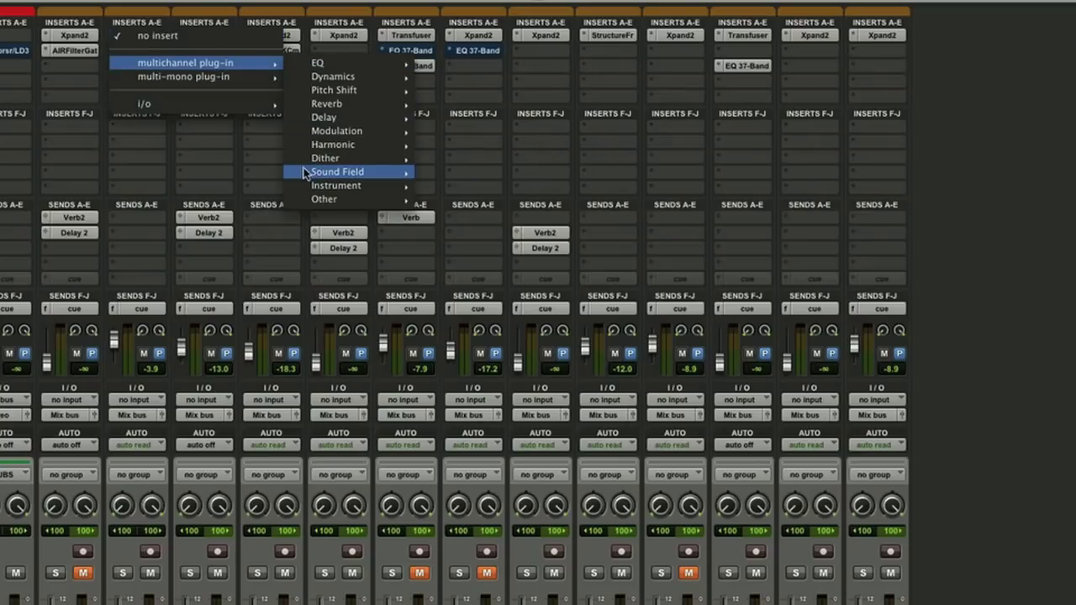
pyautogui.moveTo(319, 187)
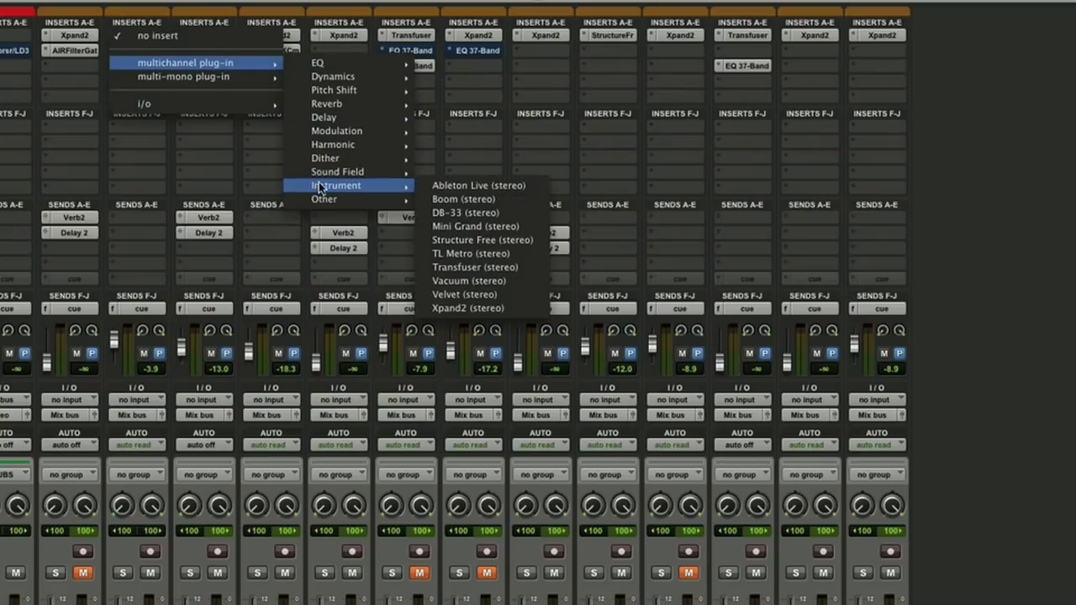
pyautogui.click(445, 199)
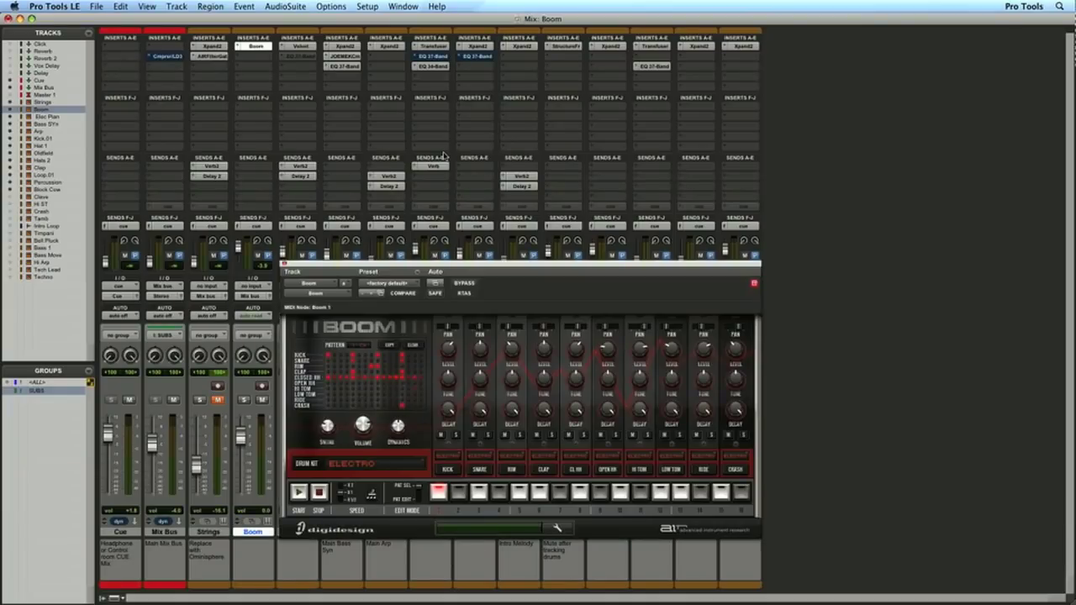
pyautogui.press('super+equal')
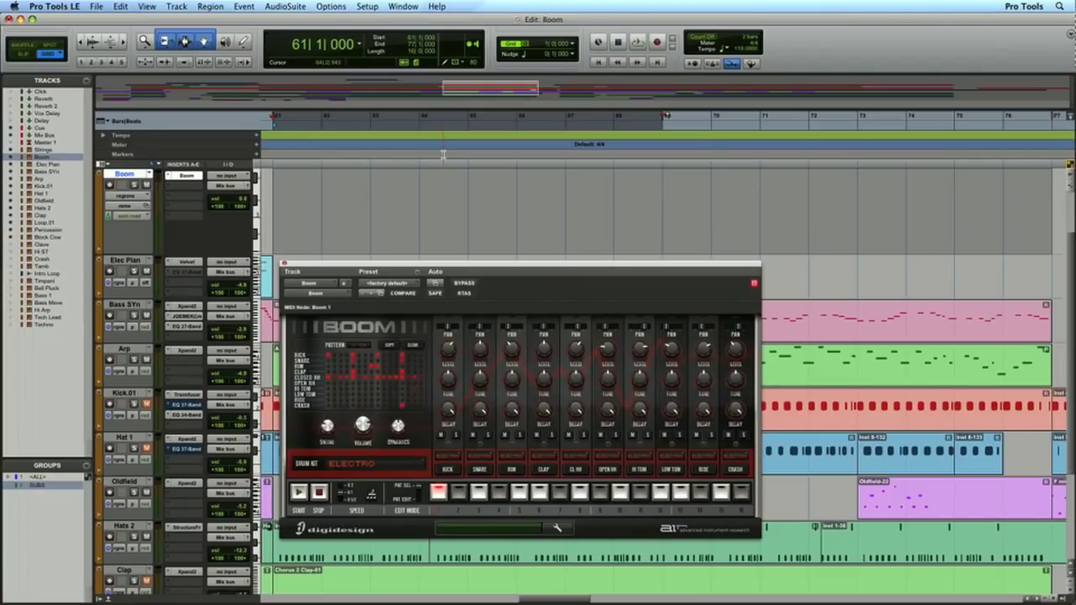
# Step: Audition Boom's 090 Standart Beat and 095 FAT 9 presets
pyautogui.click(403, 285)
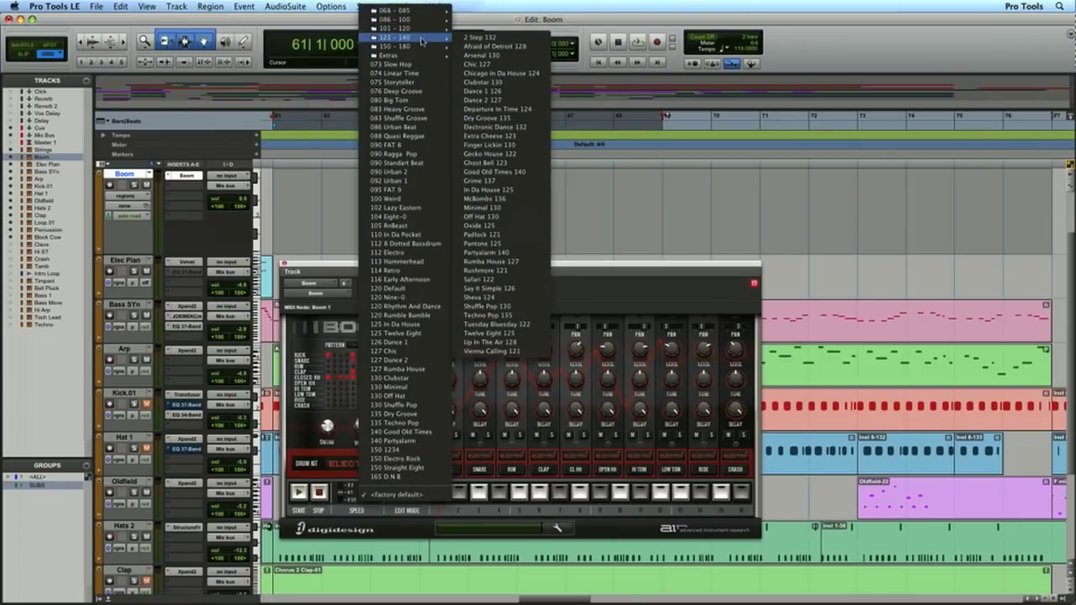
pyautogui.moveTo(422, 56)
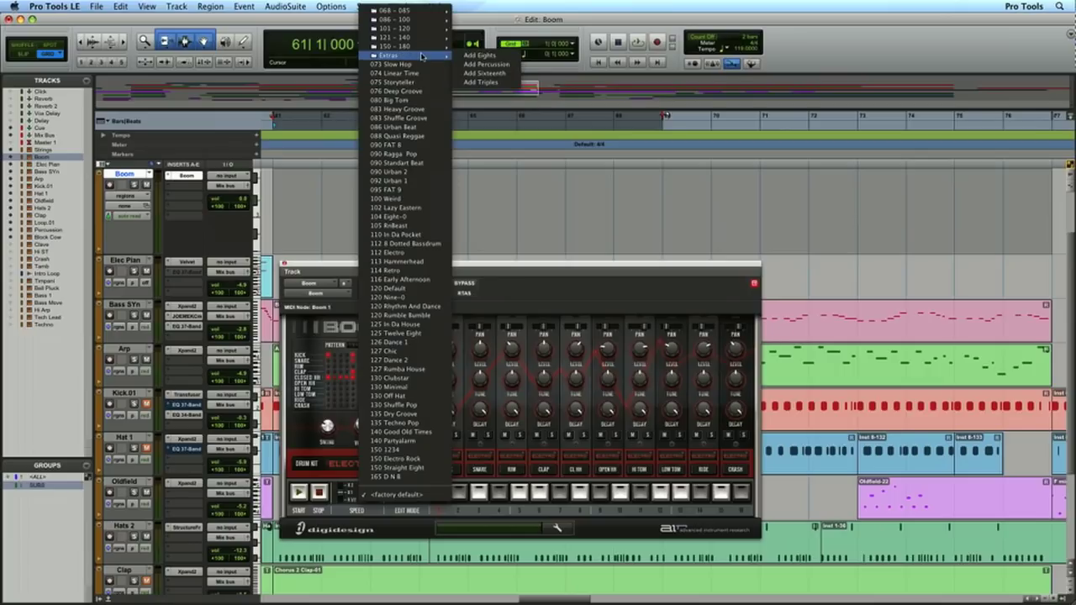
pyautogui.press('Escape')
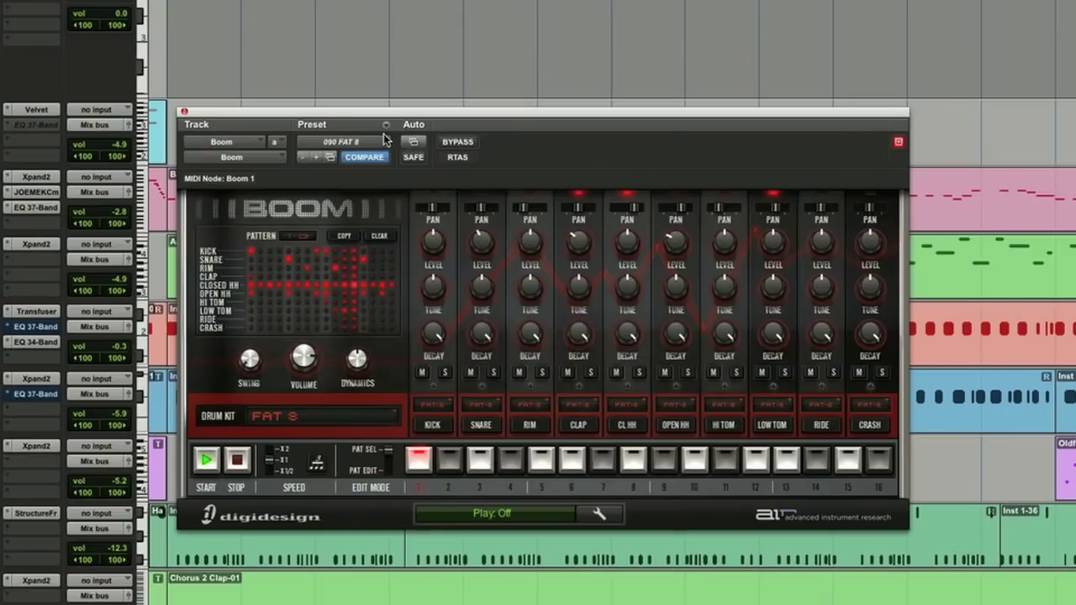
pyautogui.click(391, 283)
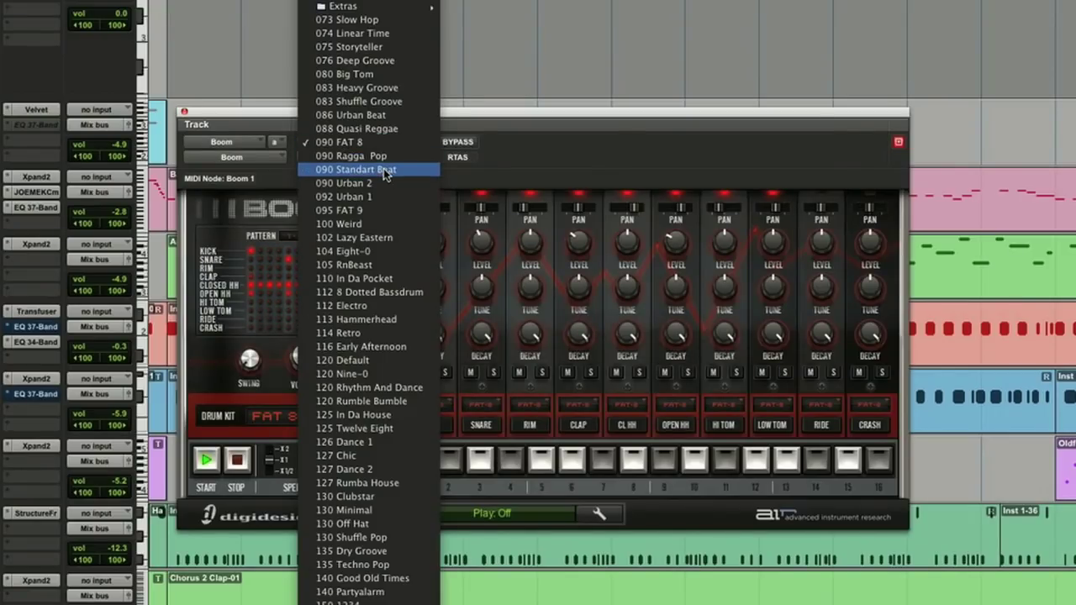
pyautogui.click(383, 168)
pyautogui.click(376, 149)
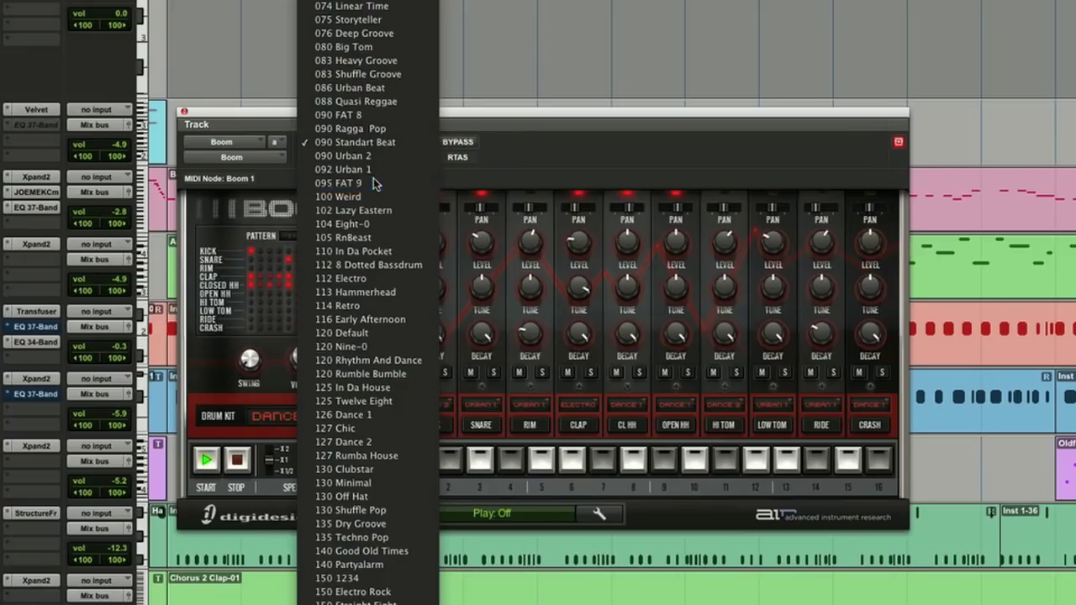
pyautogui.click(374, 182)
# Step: Audition the 113 Hammerhead, 125 In Da House and 127 Chic presets
pyautogui.click(378, 146)
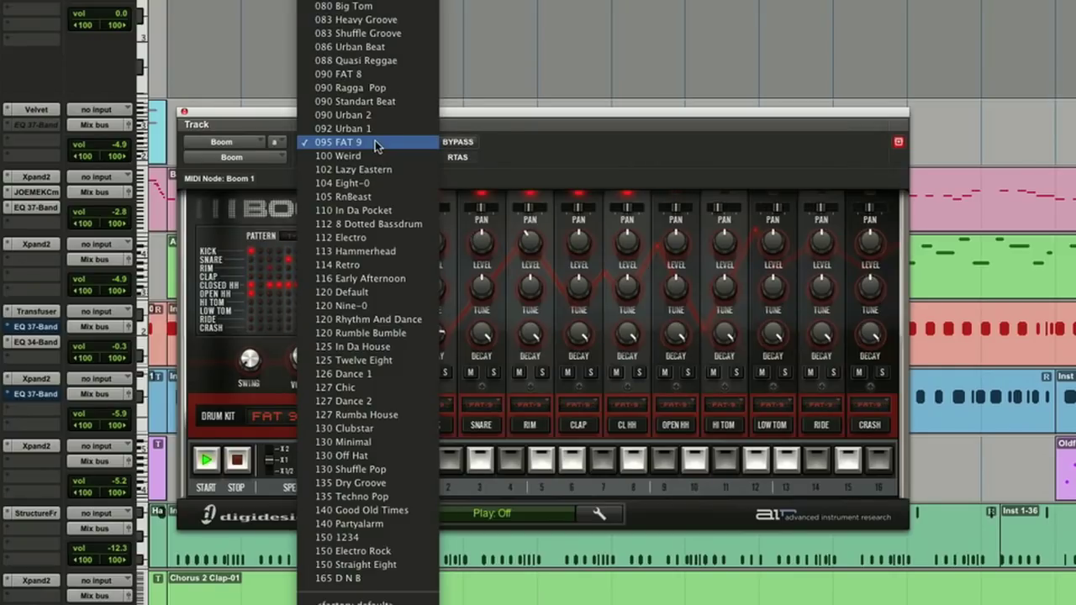
pyautogui.click(380, 250)
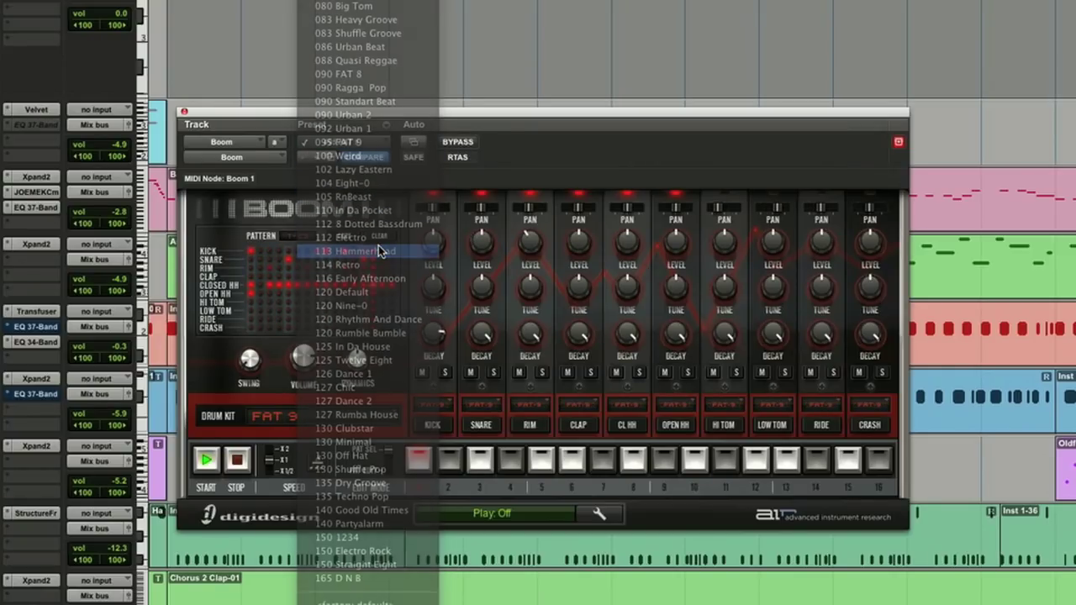
pyautogui.click(378, 143)
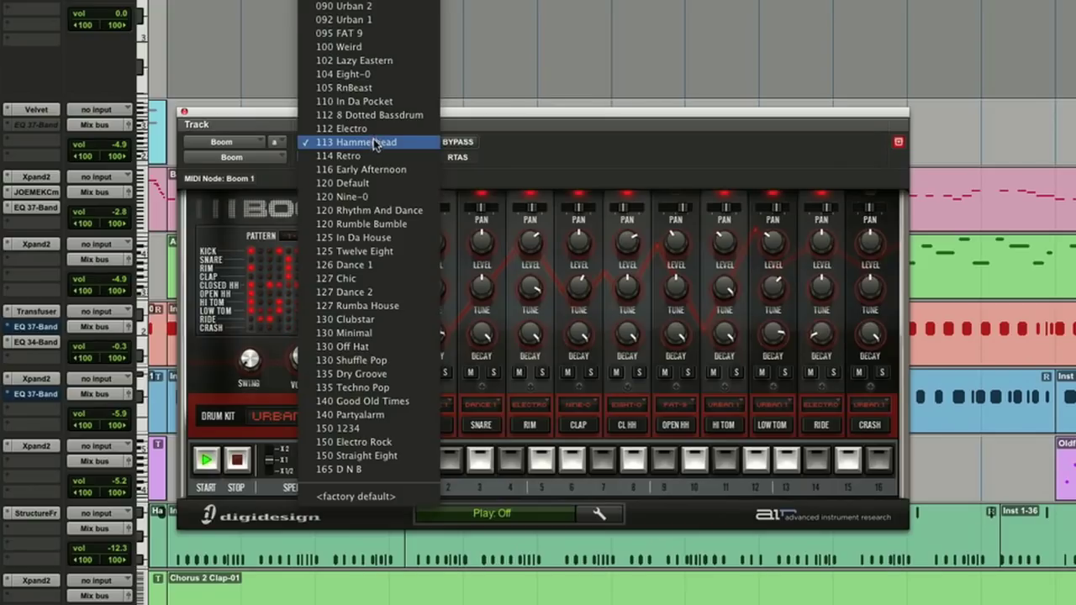
pyautogui.click(379, 238)
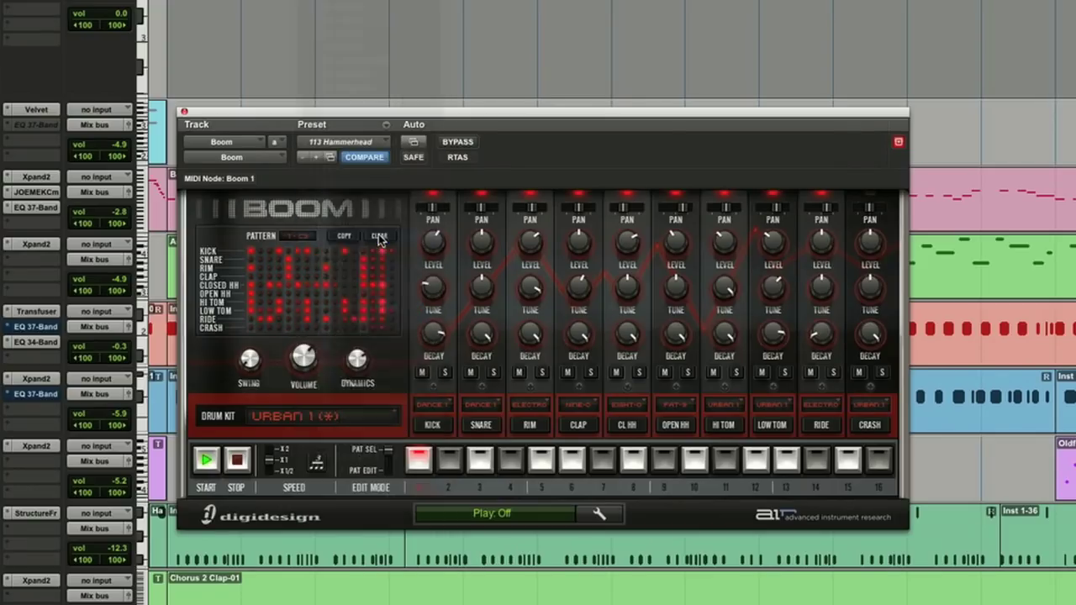
pyautogui.click(368, 143)
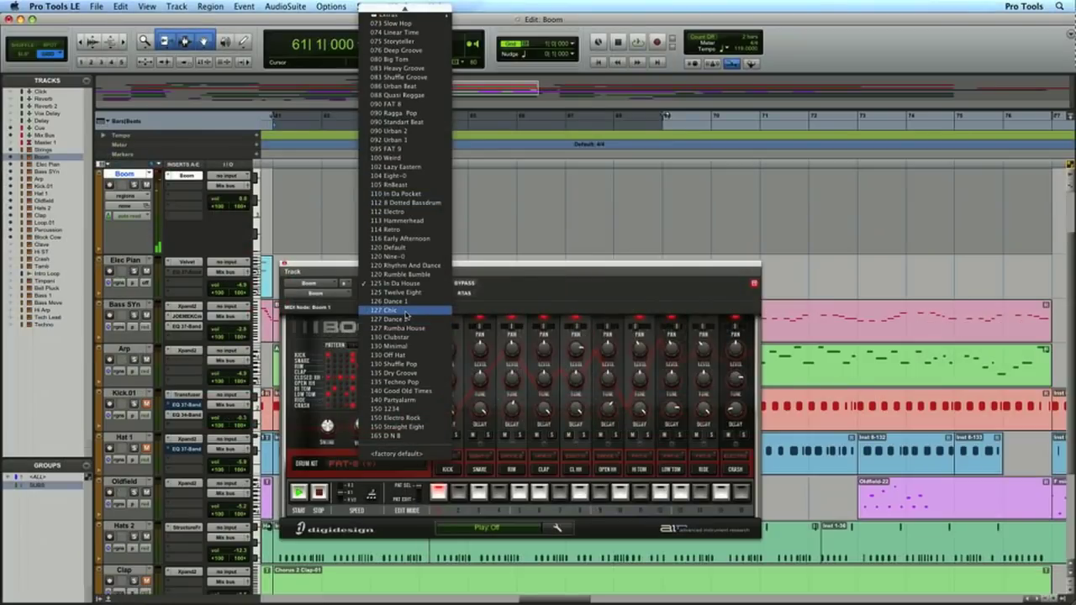
pyautogui.click(406, 312)
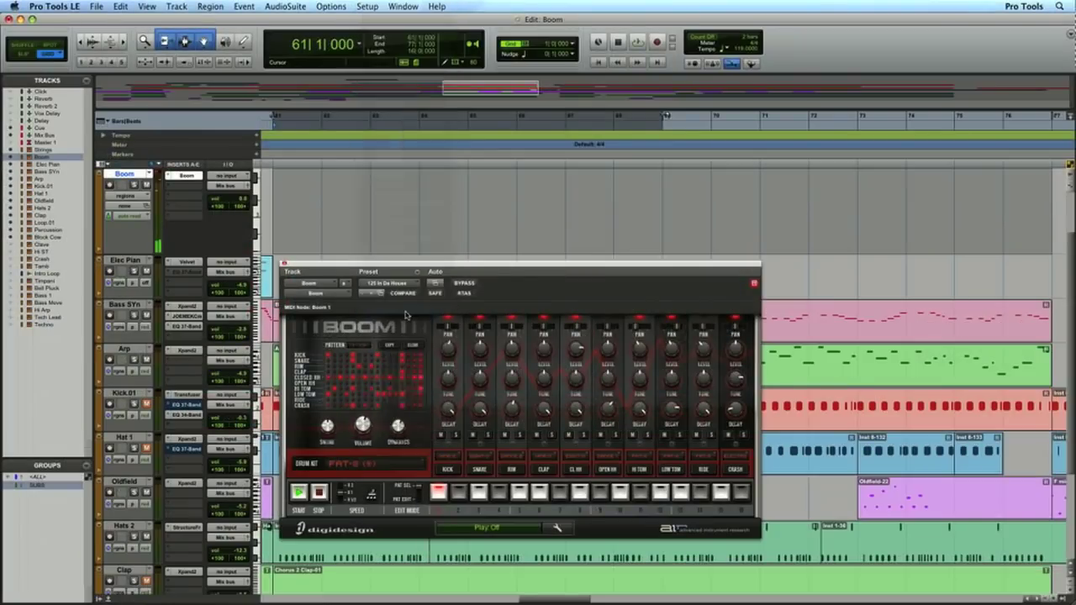
# Step: Load 130 Clubstar, then return Boom to the <factory default> preset
pyautogui.click(399, 288)
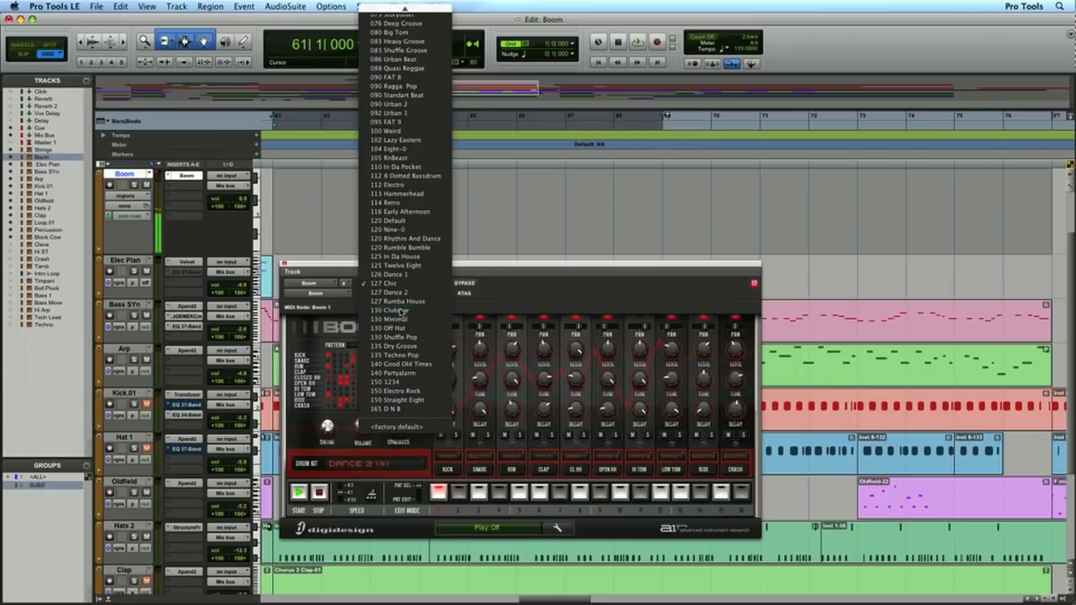
pyautogui.click(400, 310)
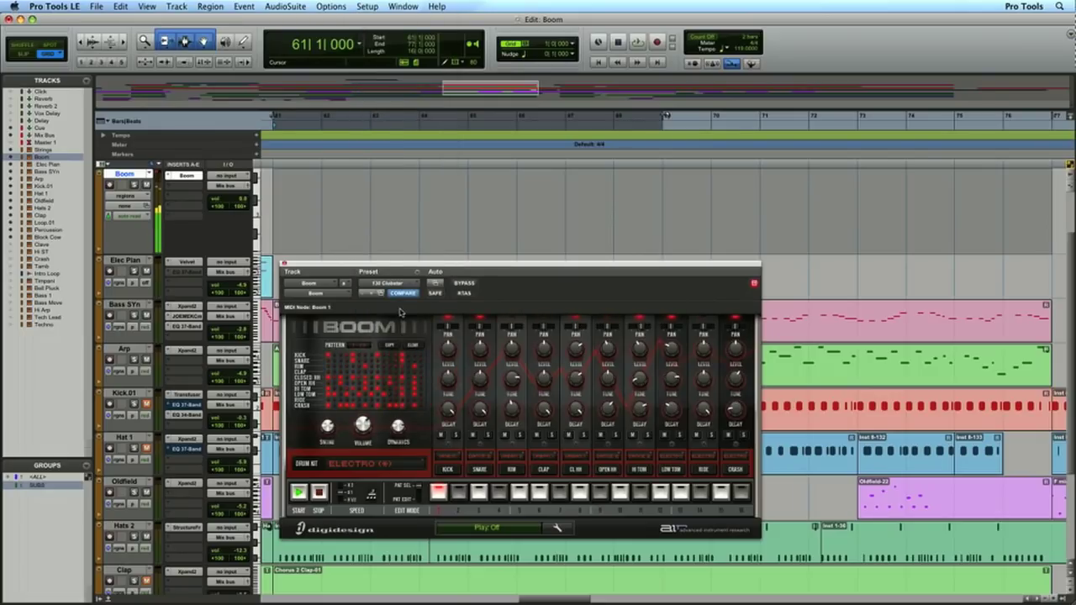
pyautogui.click(404, 284)
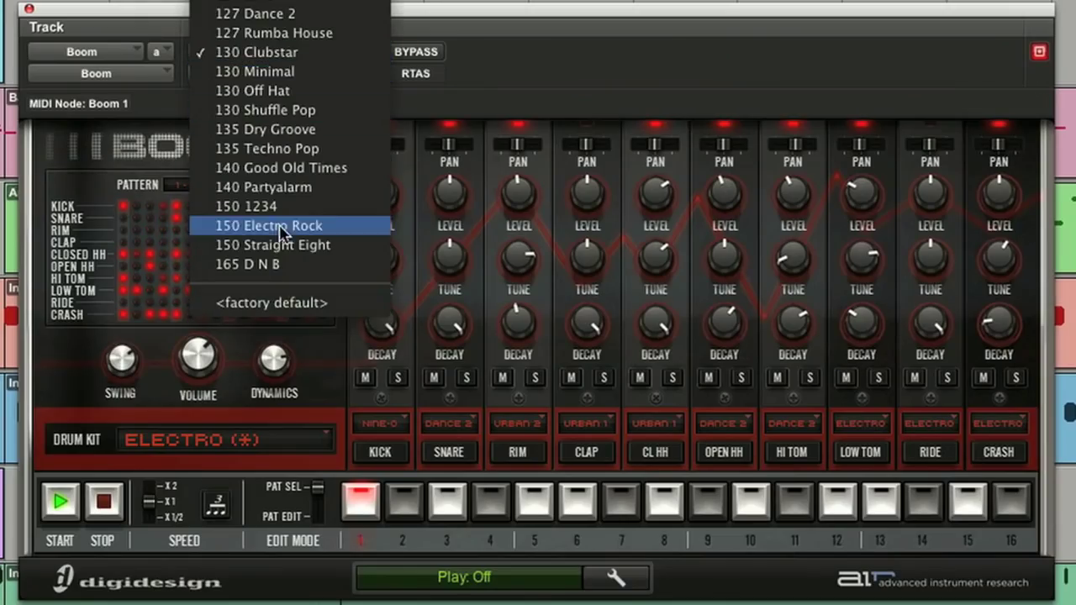
pyautogui.click(296, 304)
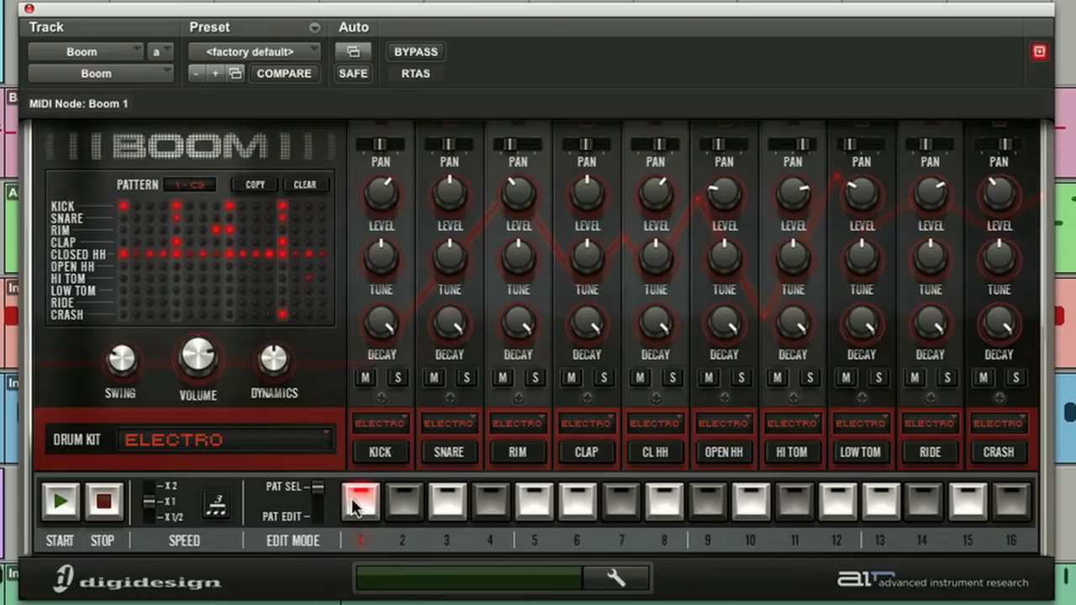
# Step: Start Boom playing and switch through patterns 4, 7, 9 and 13
pyautogui.click(63, 500)
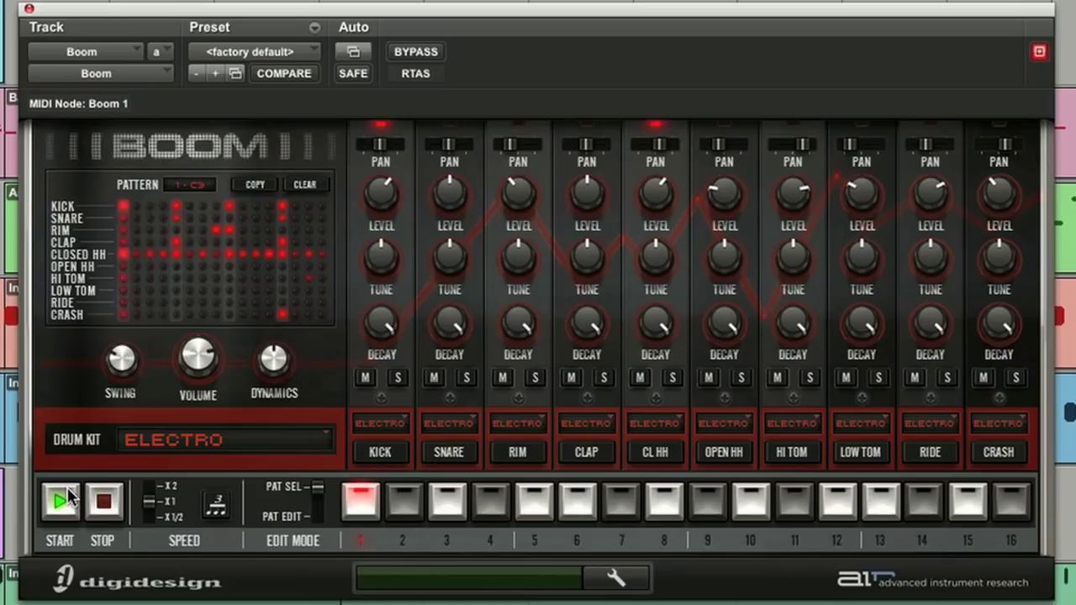
pyautogui.click(494, 509)
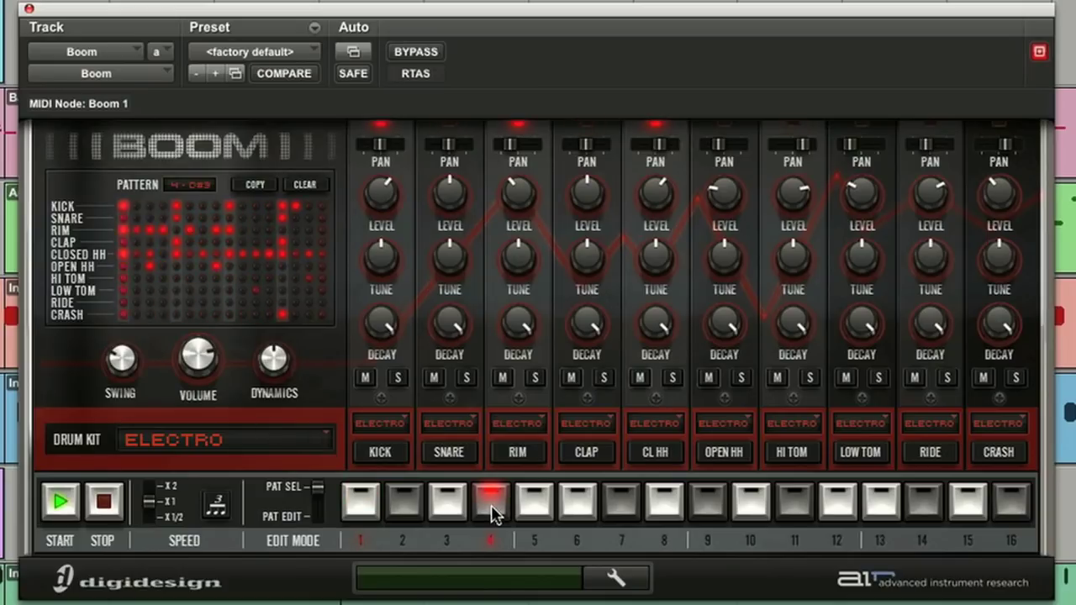
pyautogui.click(623, 511)
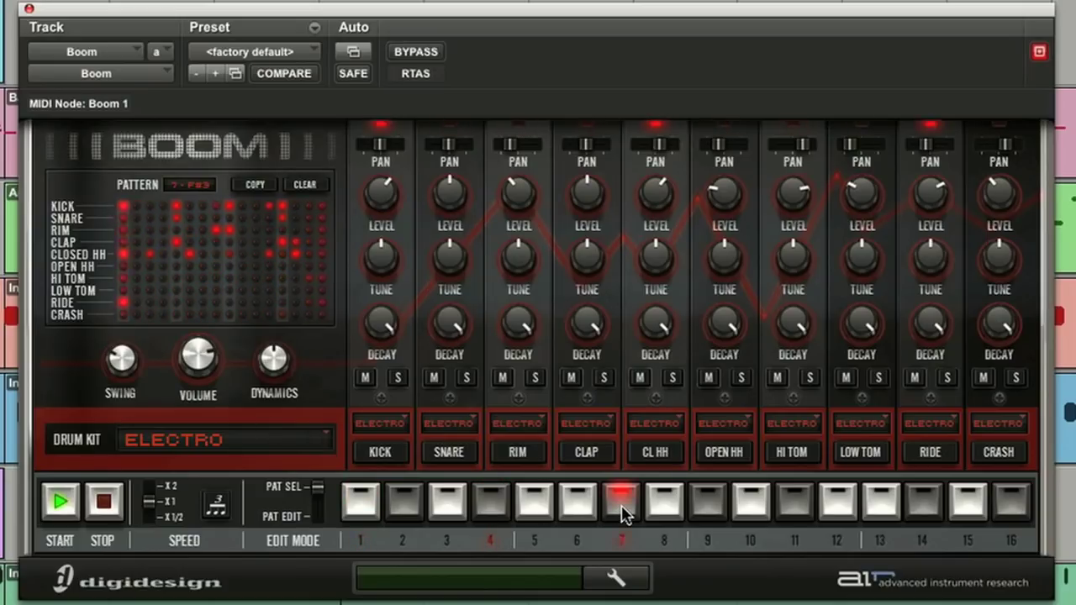
pyautogui.click(709, 507)
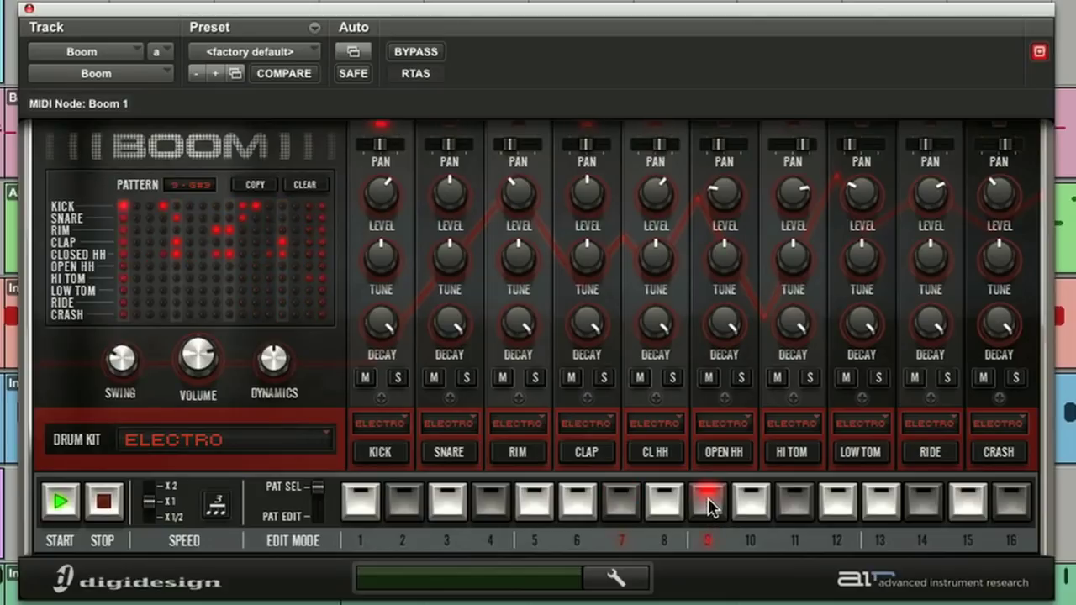
pyautogui.click(893, 508)
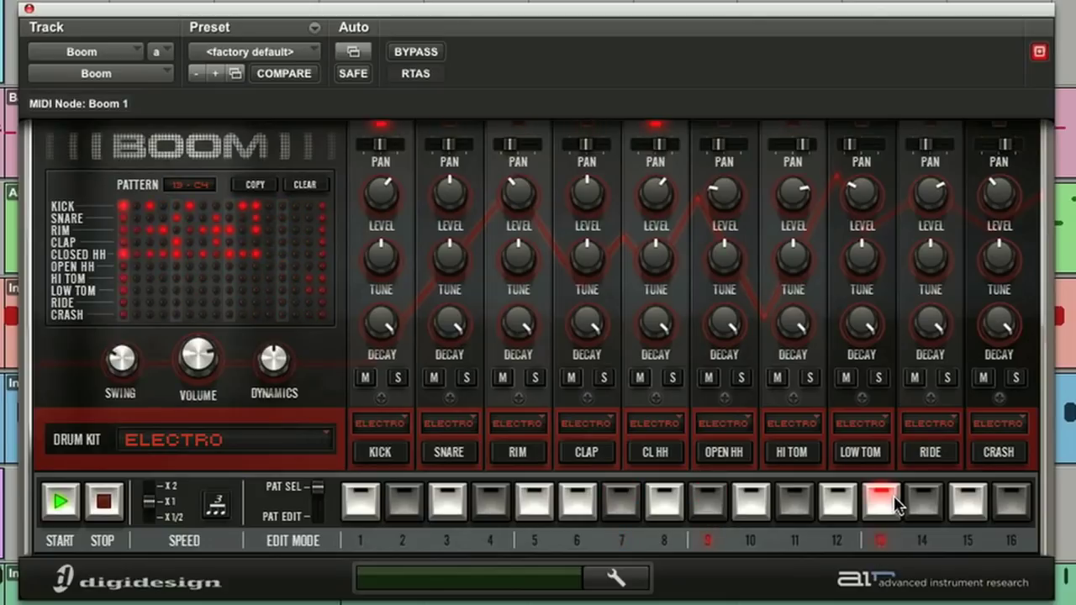
# Step: Select pattern 1, stop playback, and show the Drum Kit list
pyautogui.click(357, 503)
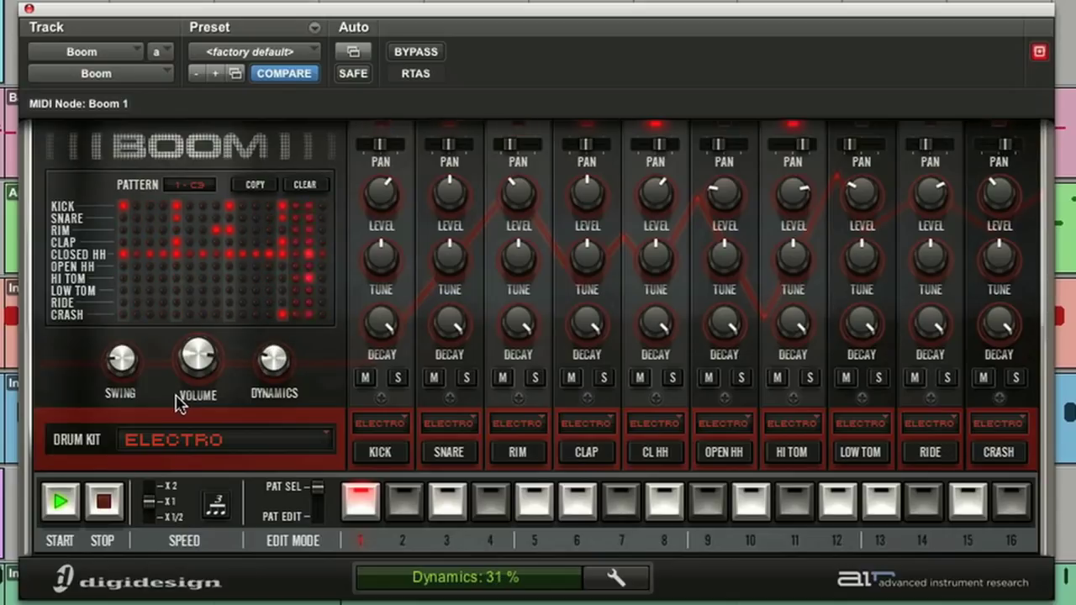
pyautogui.click(114, 505)
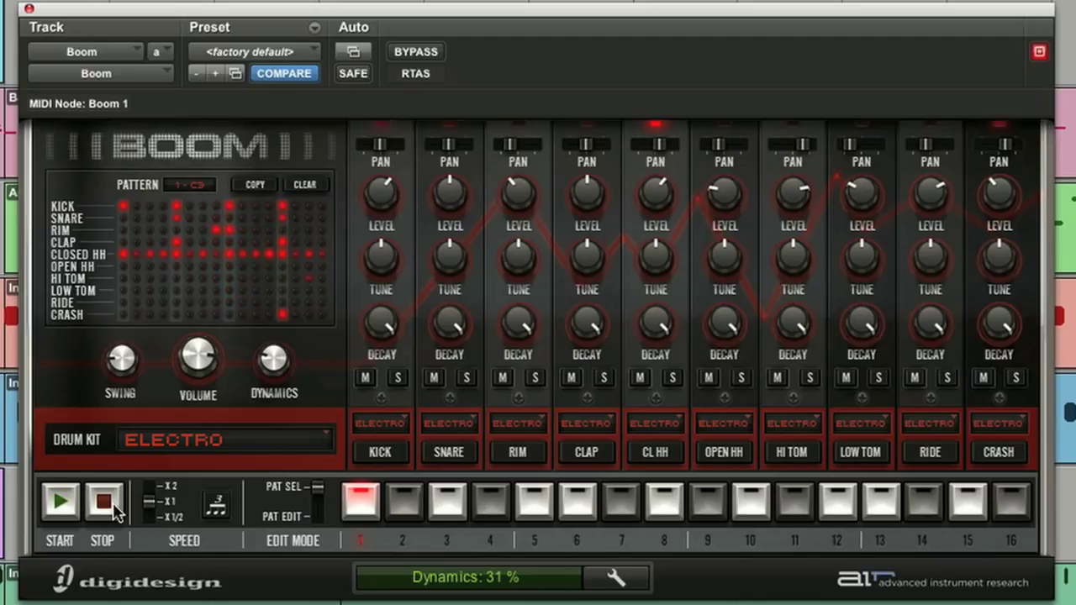
pyautogui.click(237, 451)
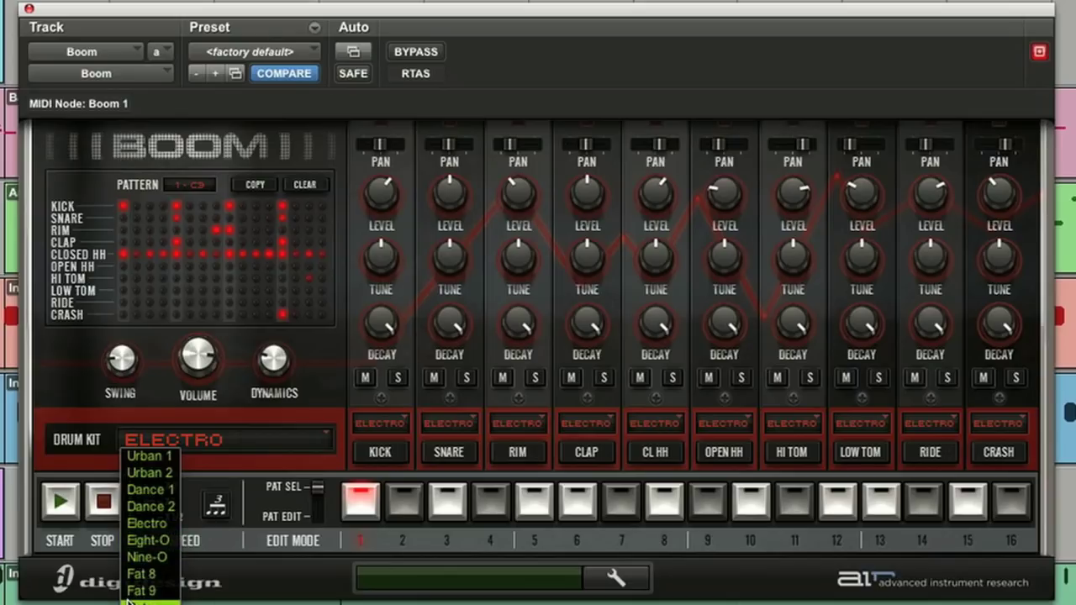
# Step: Load the Dance 2 kit and solo the kick, clap and closed hi-hat
pyautogui.click(132, 505)
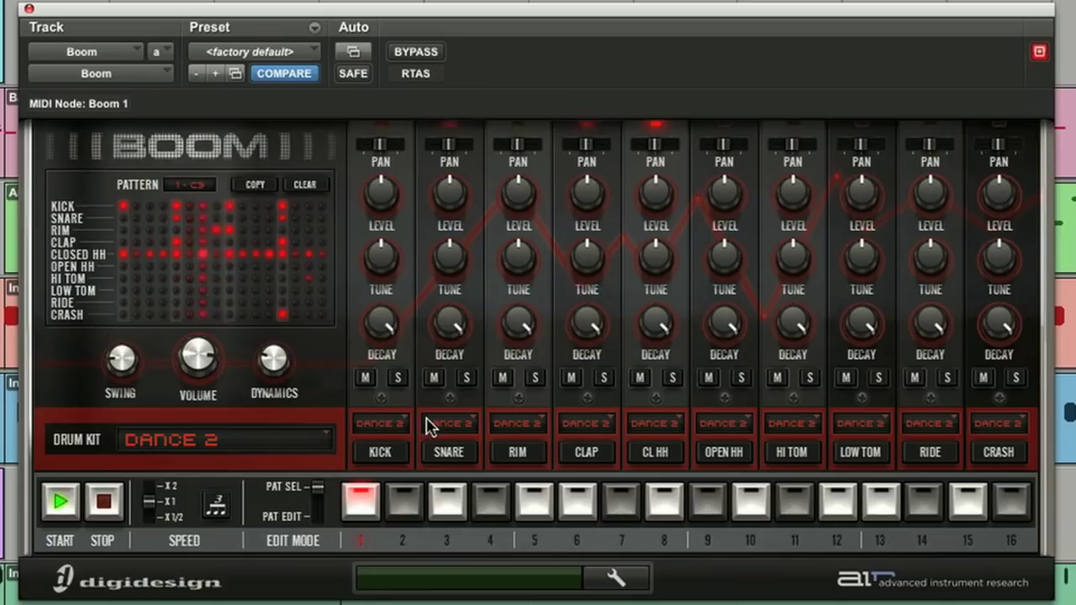
pyautogui.click(398, 379)
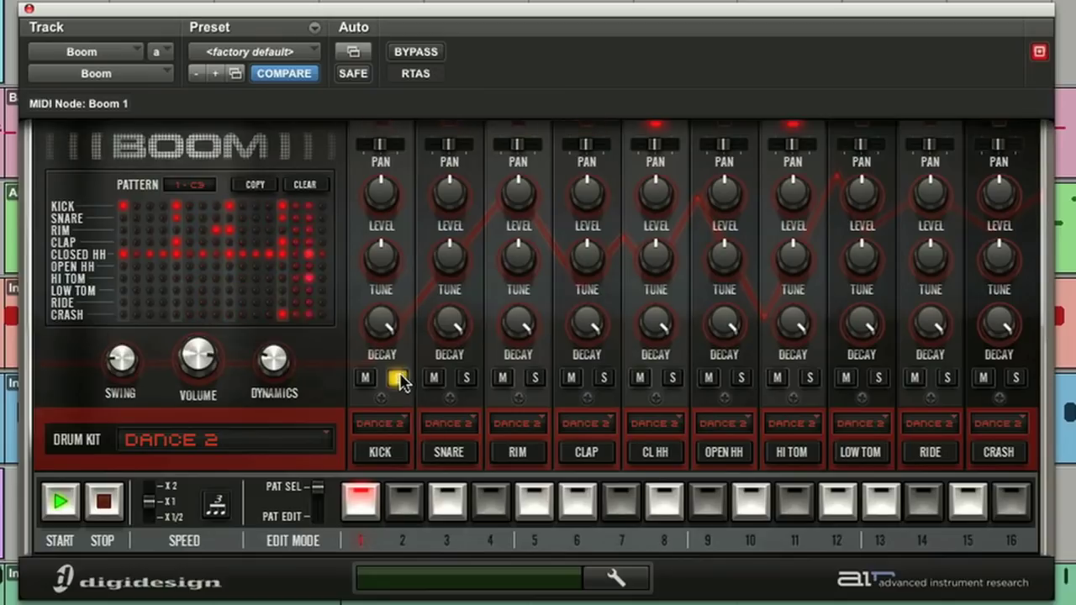
pyautogui.click(603, 379)
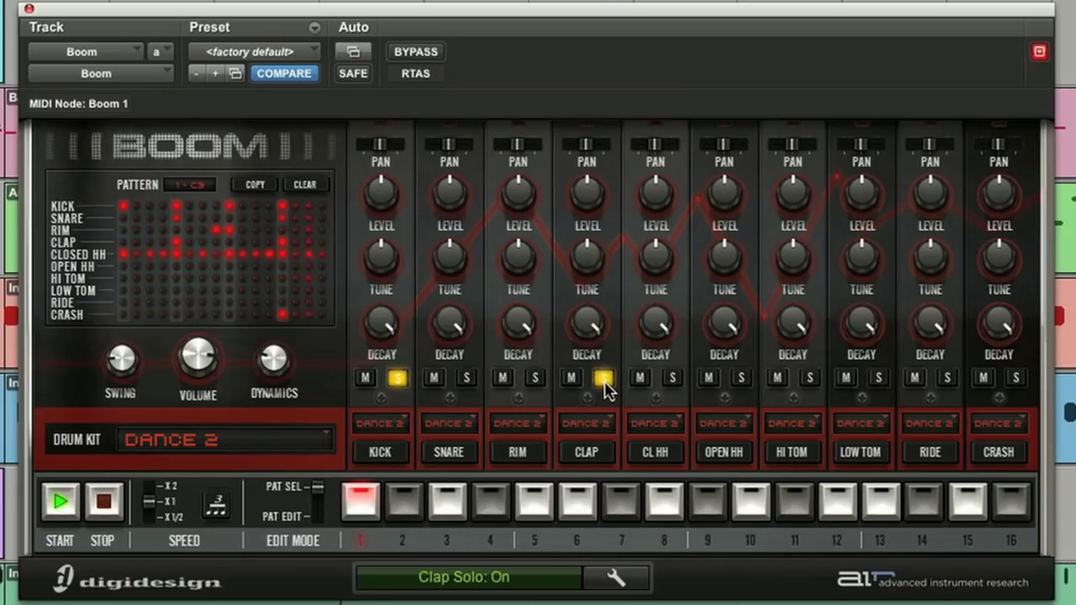
pyautogui.click(673, 379)
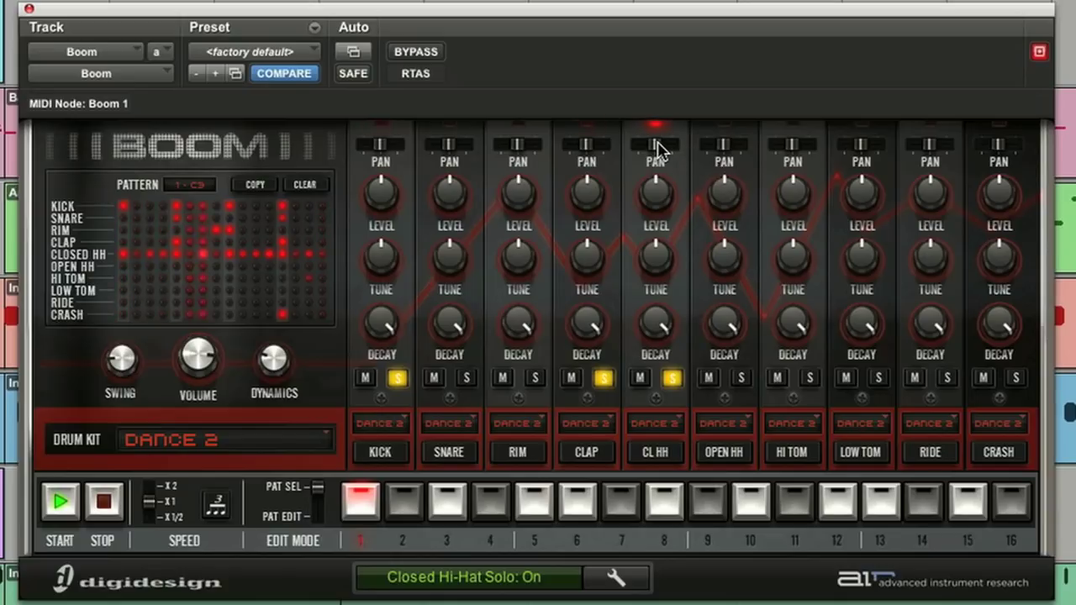
# Step: Pan the closed hi-hat right and give the kick the Dance 1 sound
pyautogui.moveTo(653, 144); pyautogui.dragTo(670, 149)
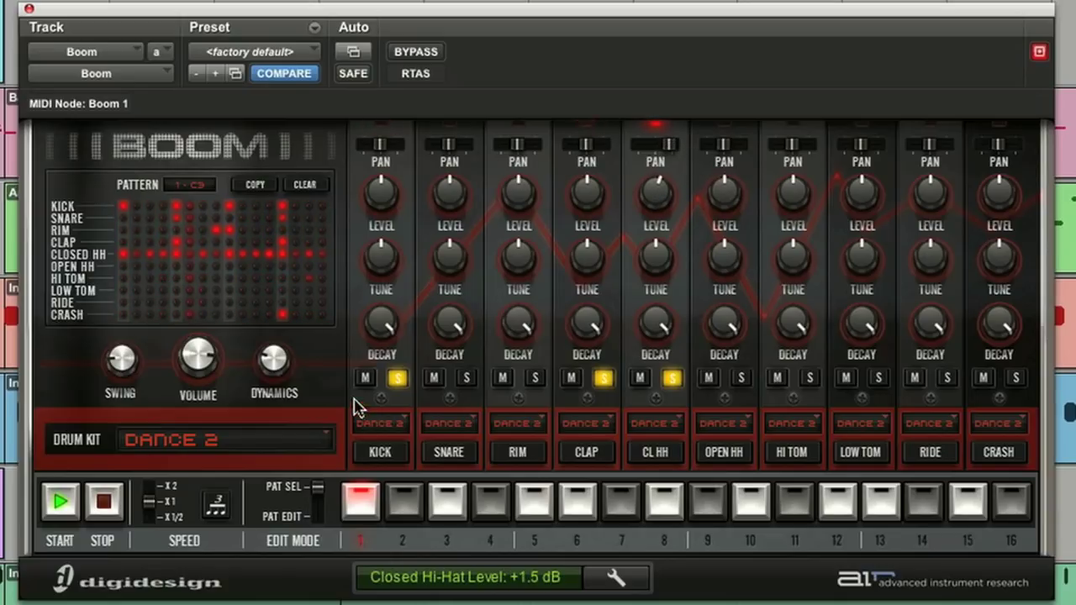
pyautogui.click(373, 429)
pyautogui.click(378, 475)
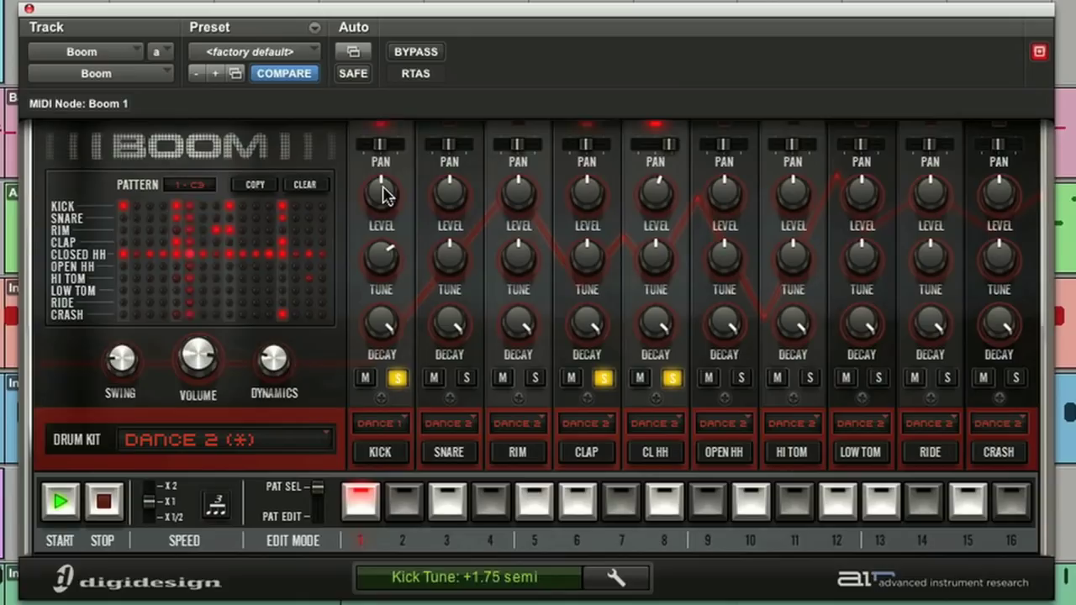
# Step: Raise the kick level to about +0.8 dB and shorten its decay to 71%
pyautogui.moveTo(383, 193); pyautogui.dragTo(384, 190)
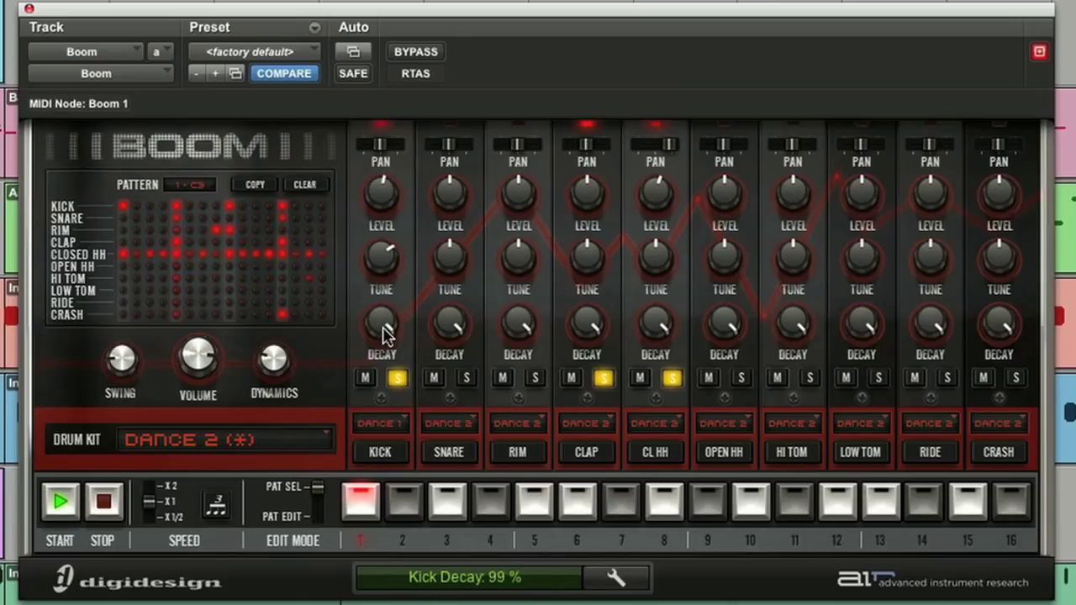
pyautogui.moveTo(377, 329); pyautogui.dragTo(380, 414)
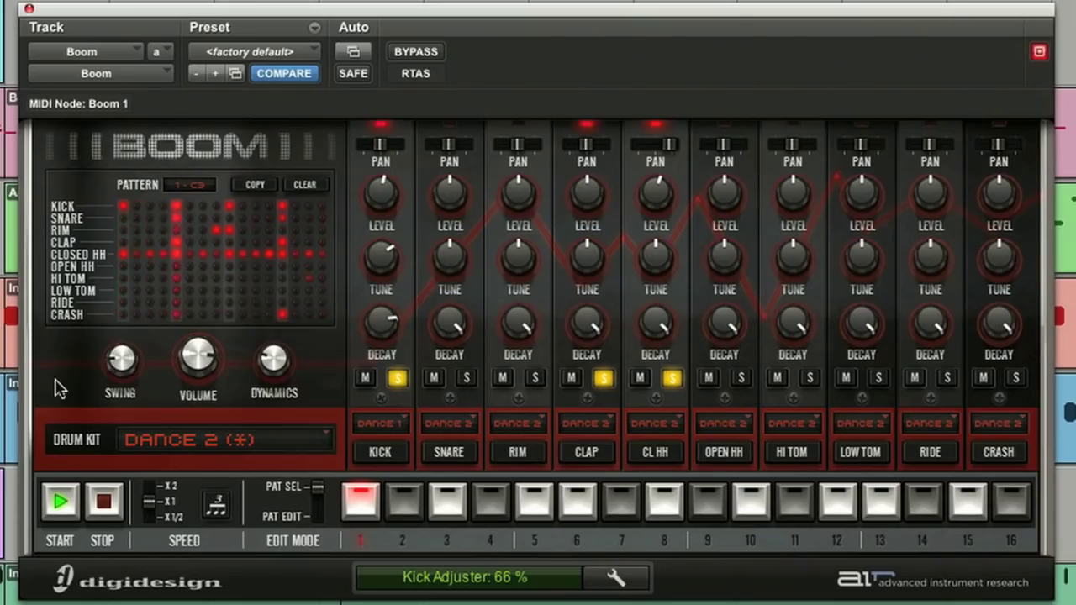
pyautogui.click(128, 460)
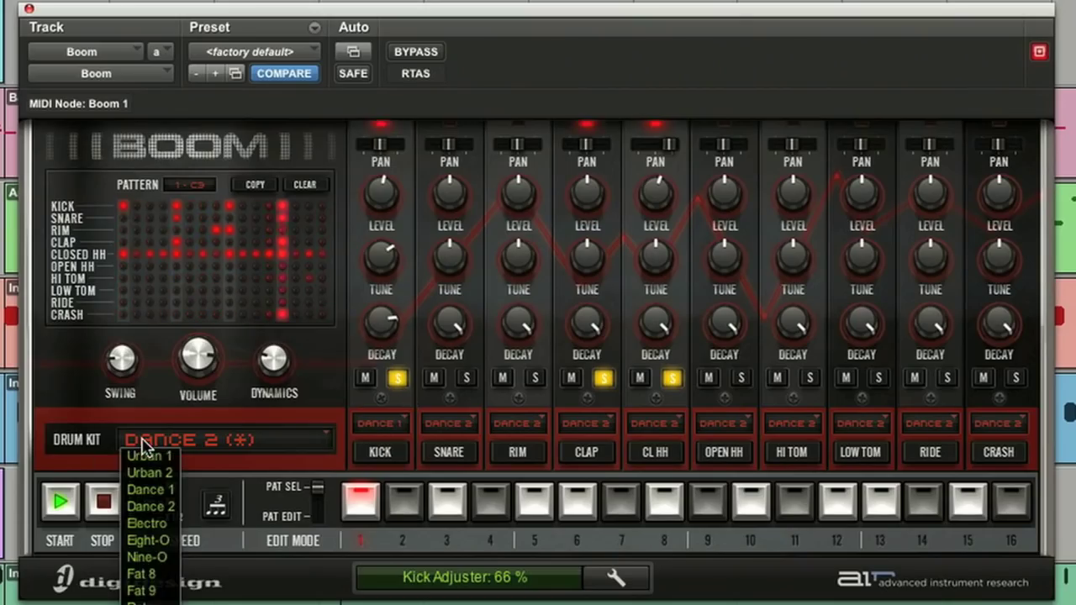
# Step: Reload the plain Dance 2 kit and unsolo kick, clap and closed hi-hat
pyautogui.click(146, 510)
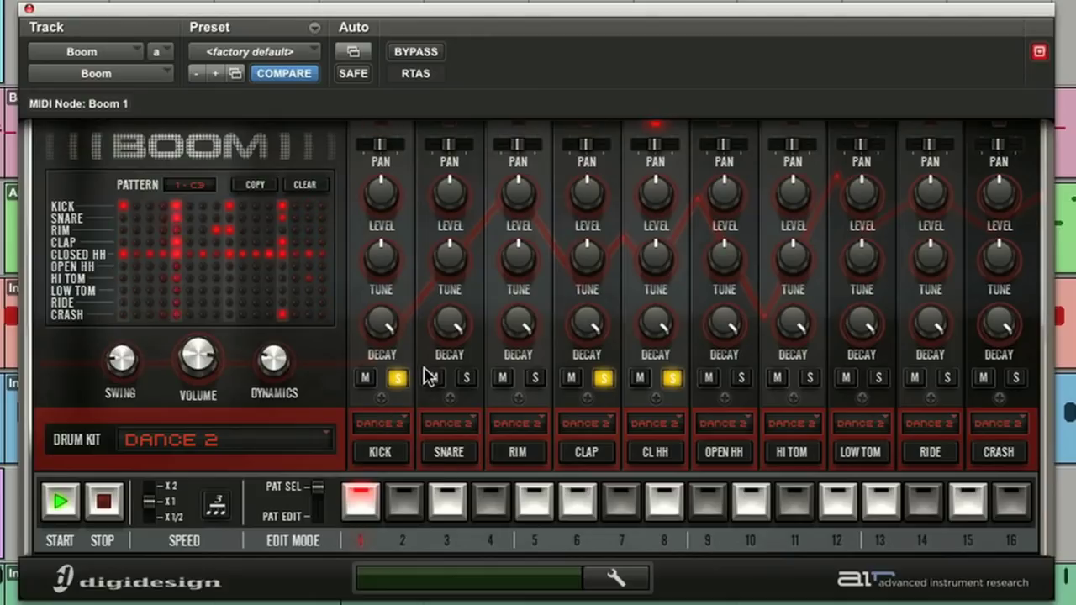
pyautogui.click(398, 380)
pyautogui.click(603, 379)
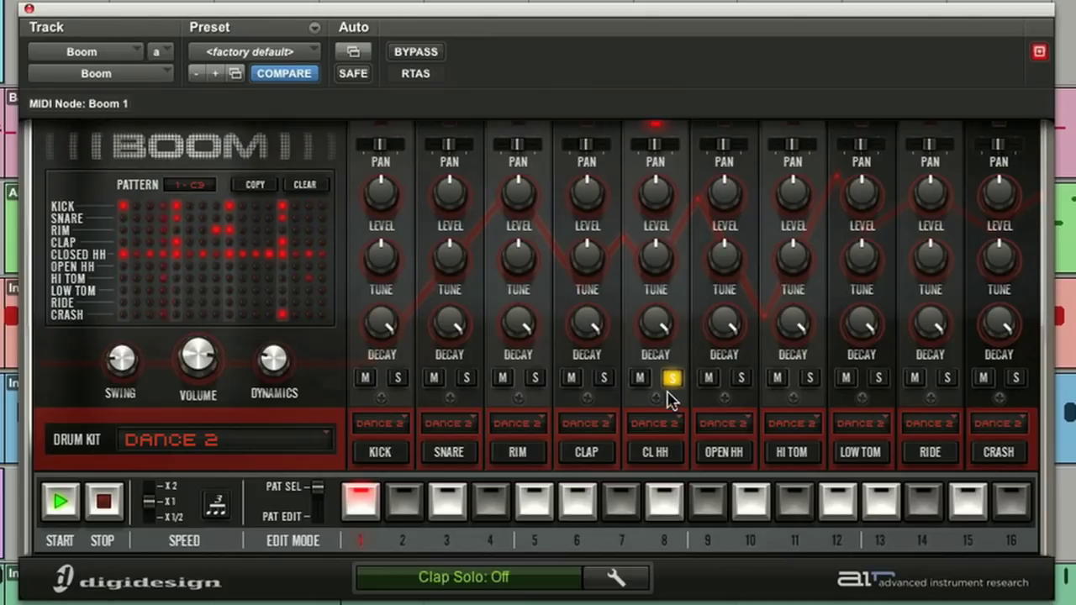
pyautogui.click(673, 379)
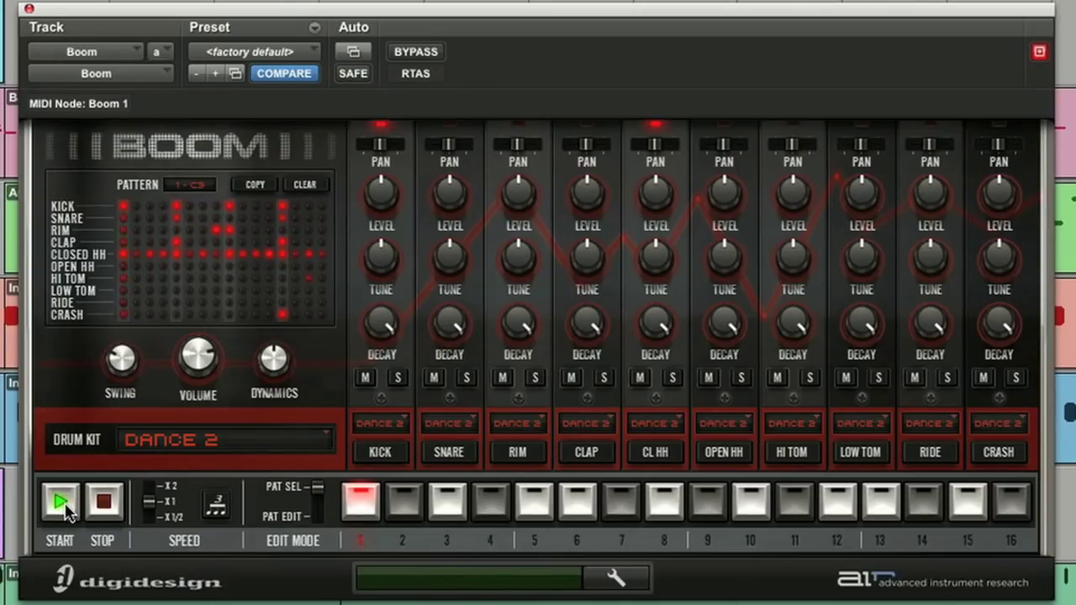
# Step: Try SPEED at X2, X1 and X1/2, then enable triplet timing
pyautogui.click(155, 500)
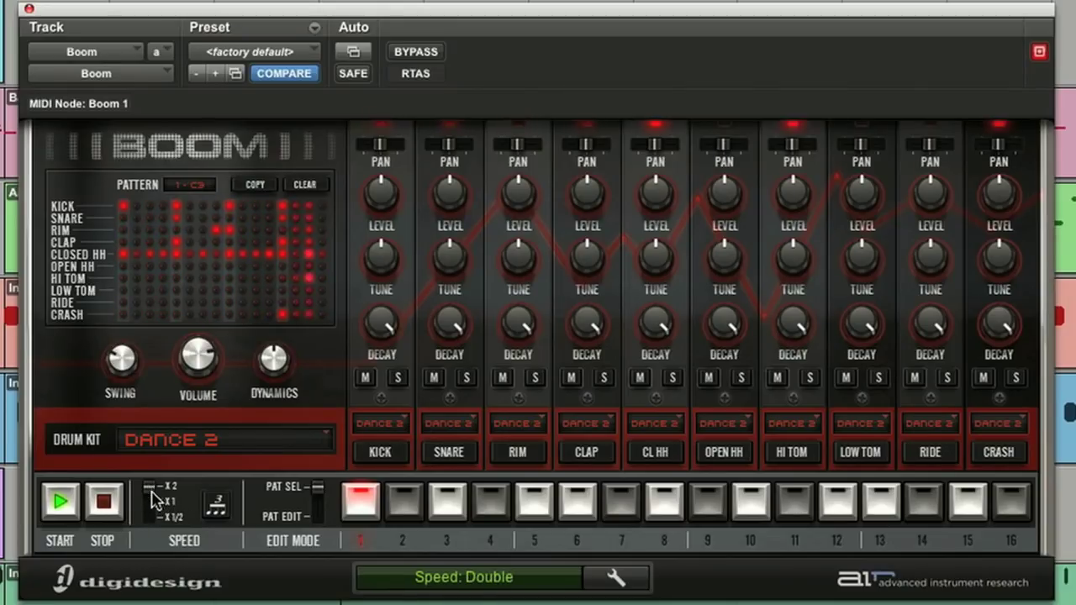
pyautogui.click(154, 500)
pyautogui.moveTo(154, 505); pyautogui.dragTo(152, 522)
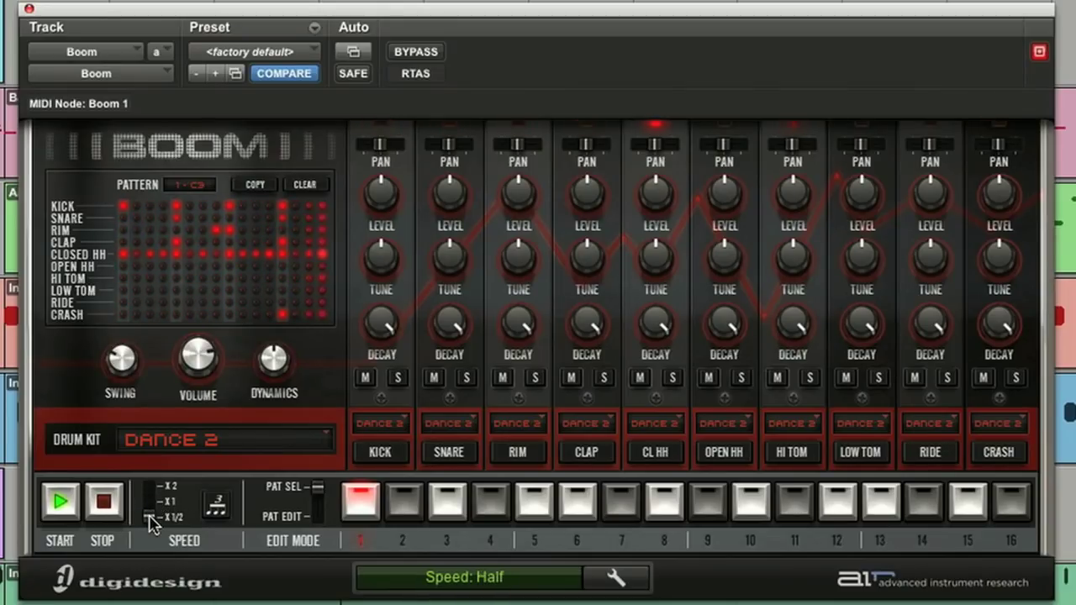
pyautogui.click(217, 506)
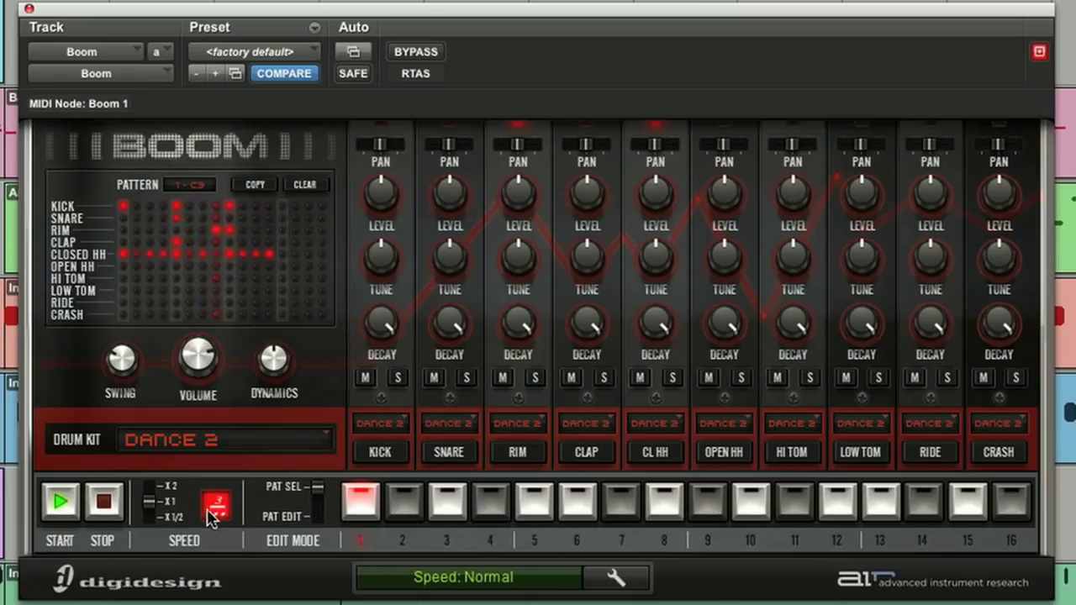
# Step: Turn triplets off and view kick, snare and rim steps in PAT EDIT, ending on kick
pyautogui.click(217, 508)
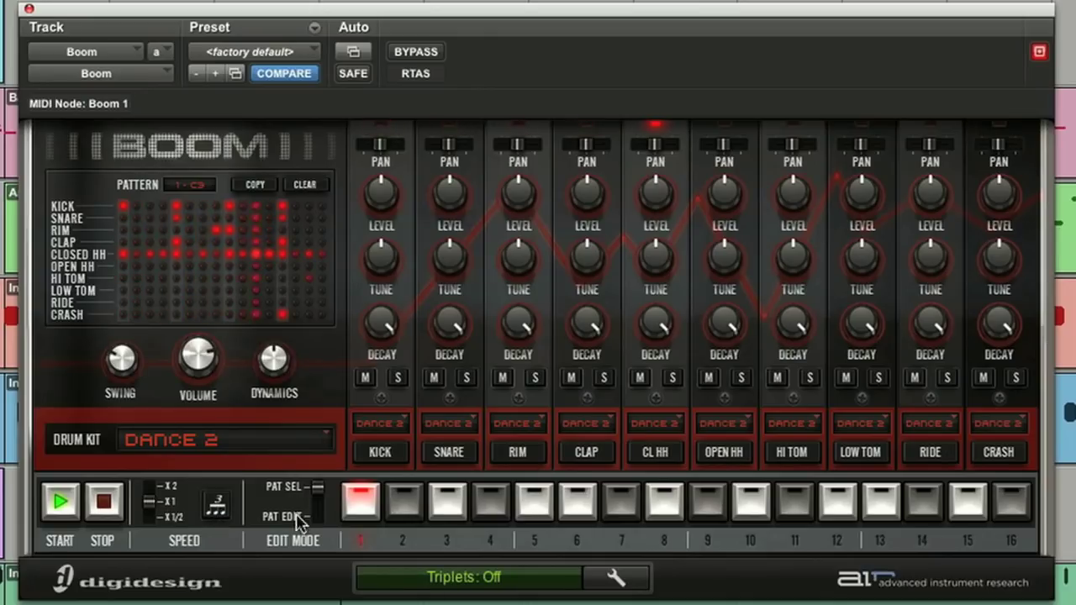
pyautogui.click(321, 511)
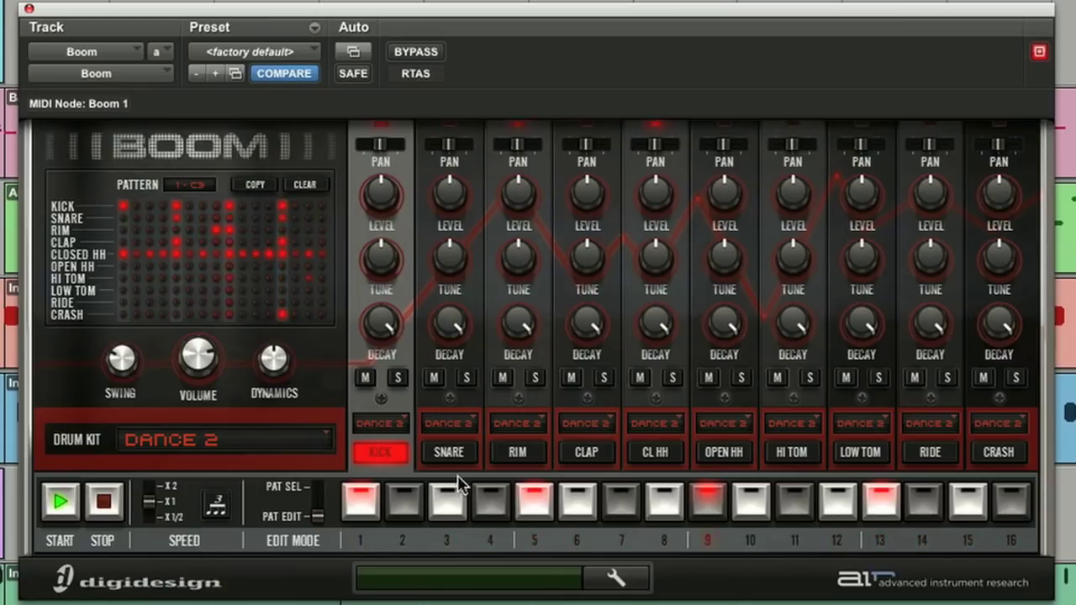
pyautogui.click(448, 450)
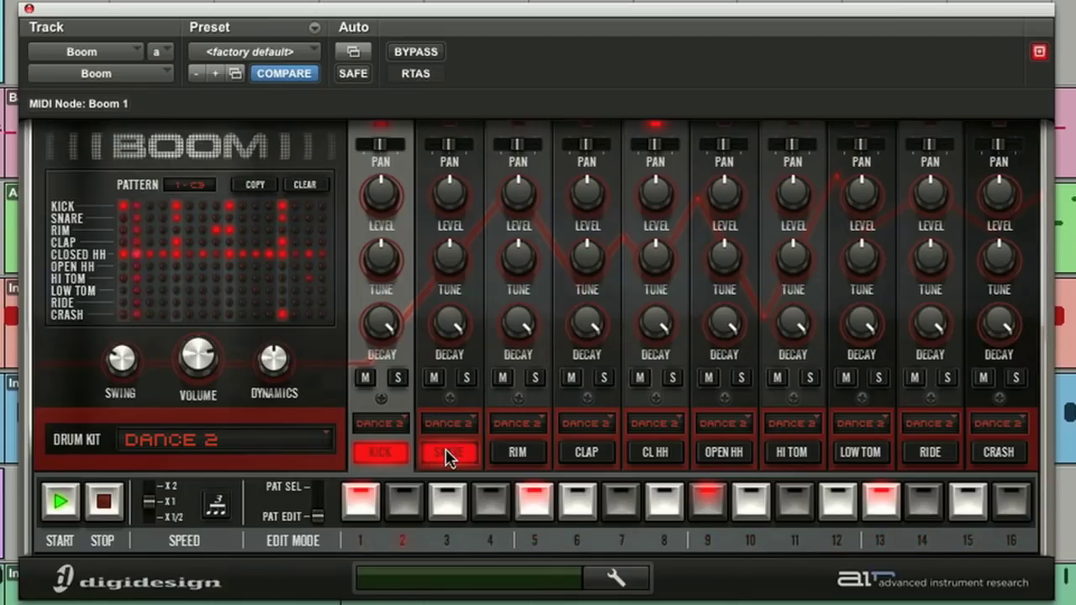
pyautogui.click(499, 458)
pyautogui.click(376, 451)
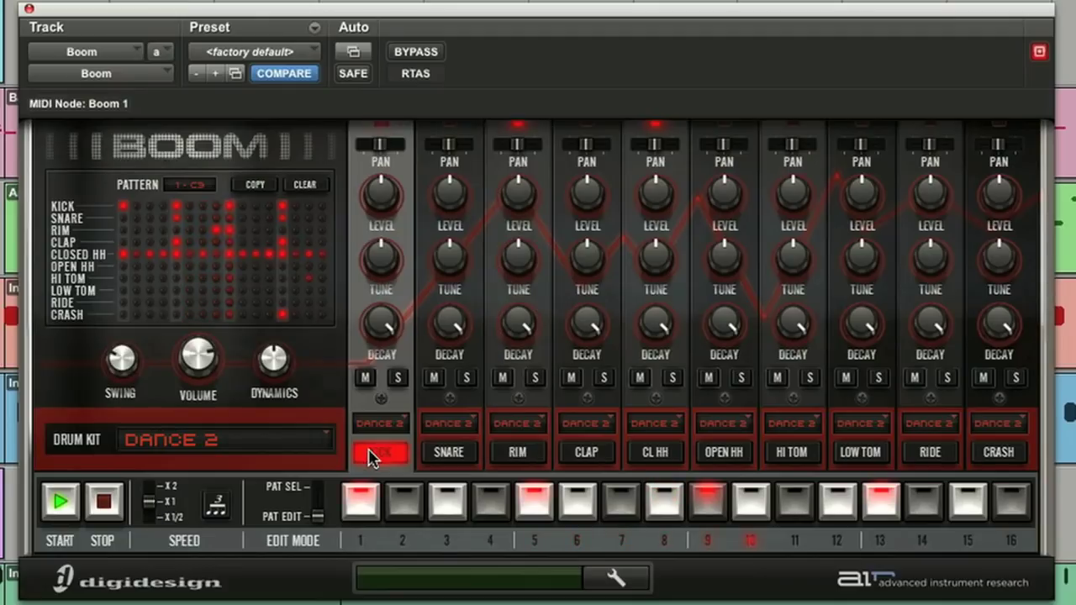
pyautogui.click(319, 491)
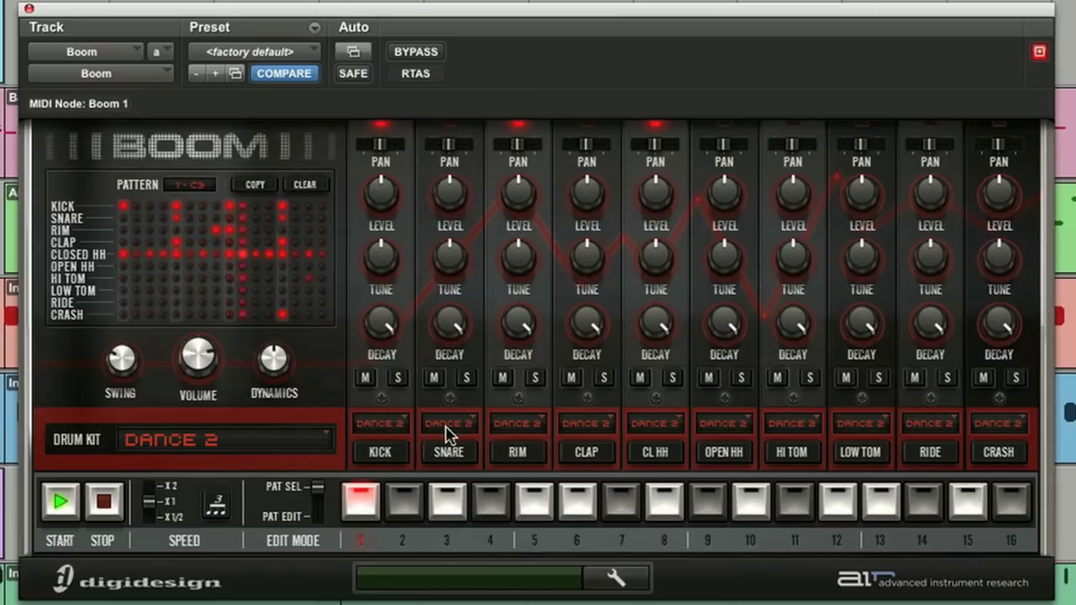
pyautogui.click(403, 455)
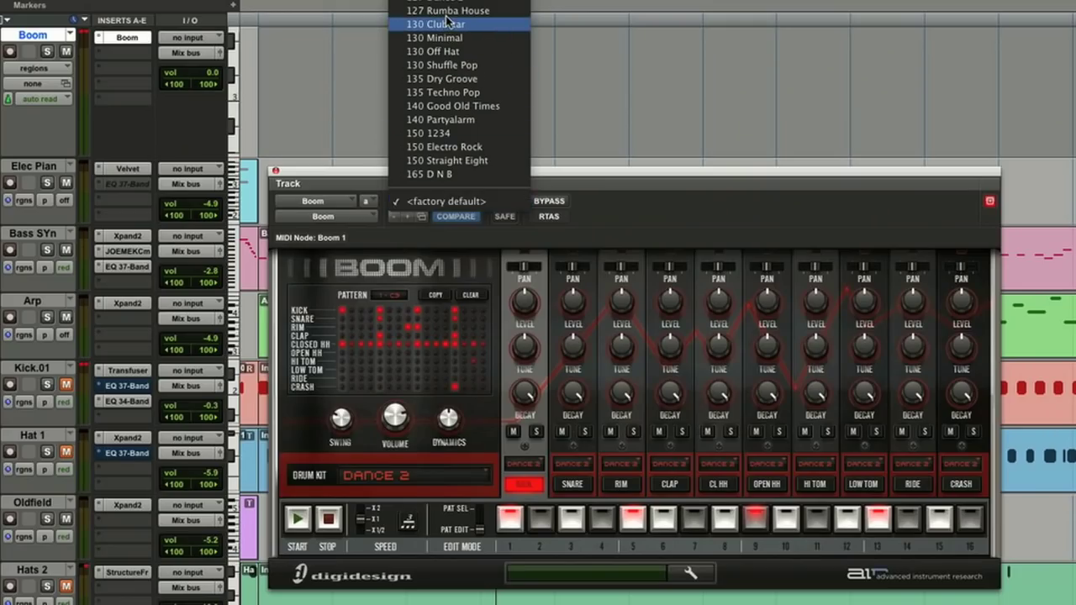
# Step: Load 130 Clubstar, start it, and switch through patterns 13, 12, 9 and 14
pyautogui.click(446, 23)
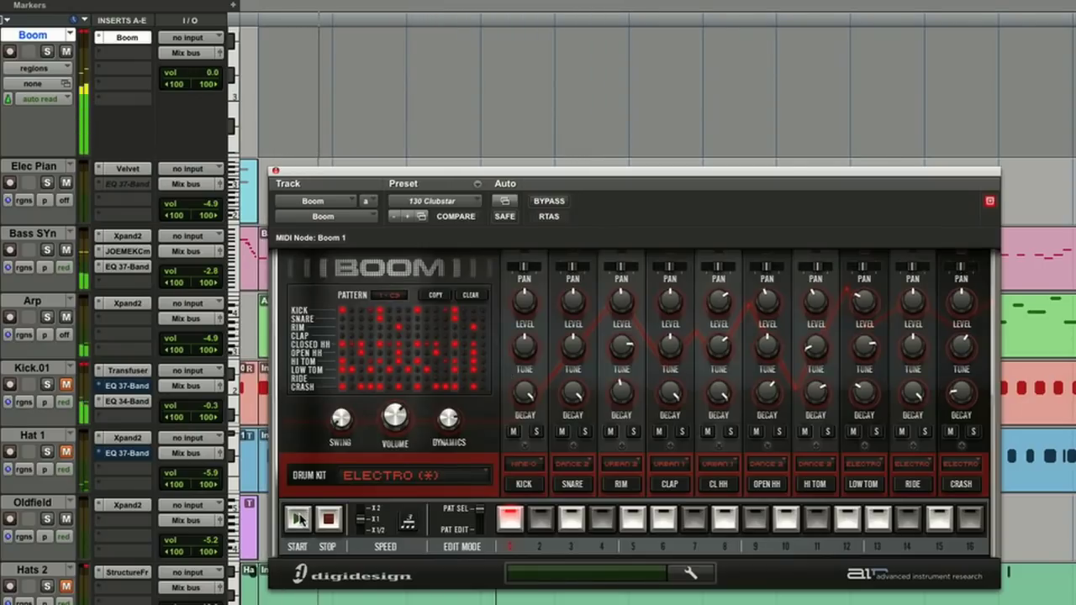
pyautogui.click(297, 519)
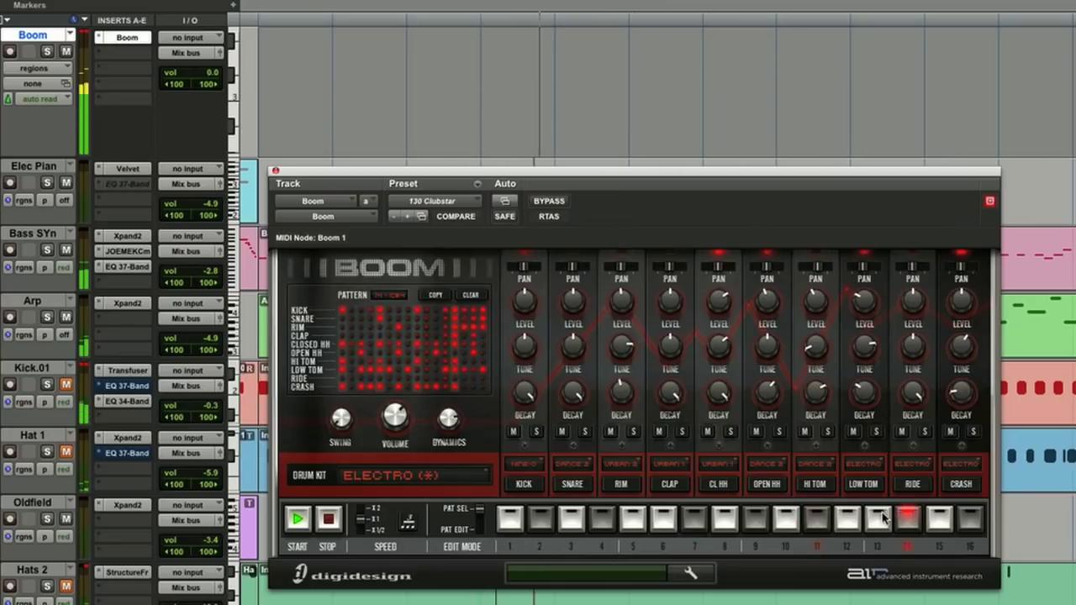
pyautogui.click(877, 520)
pyautogui.click(849, 519)
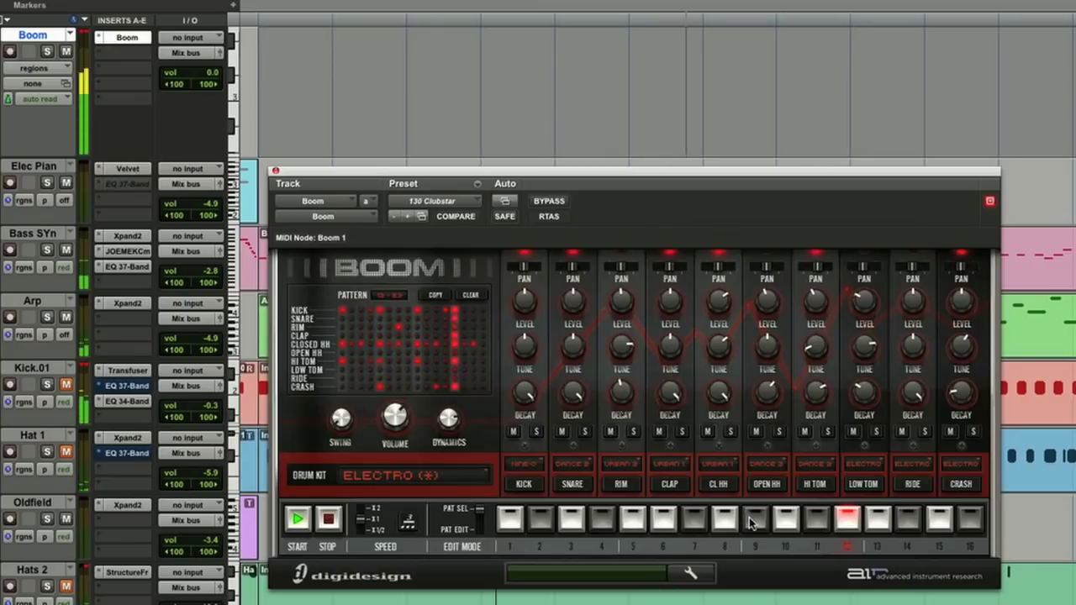
pyautogui.click(754, 520)
pyautogui.click(906, 519)
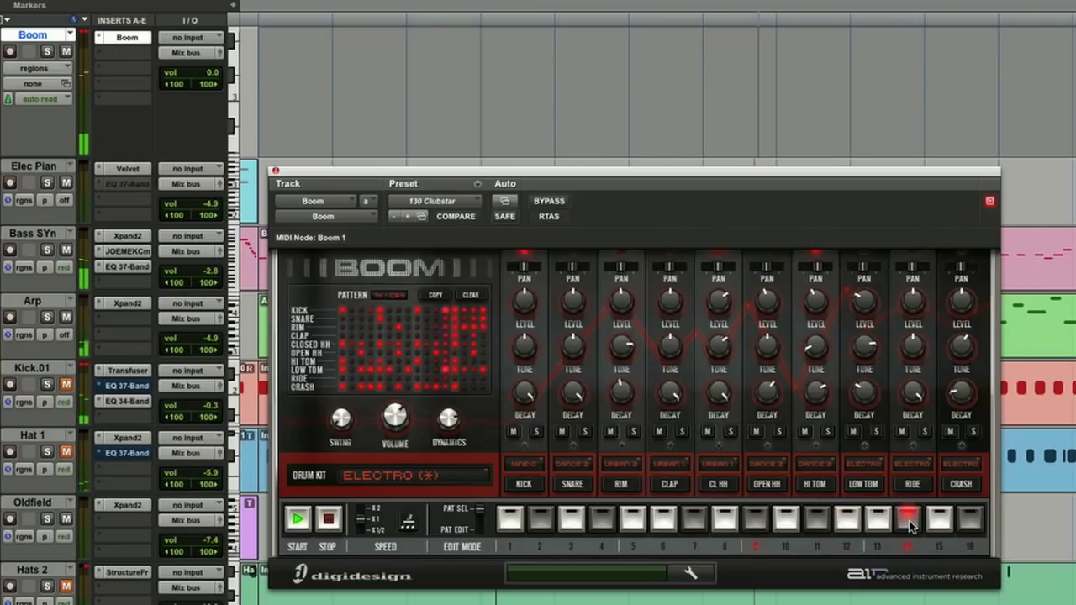